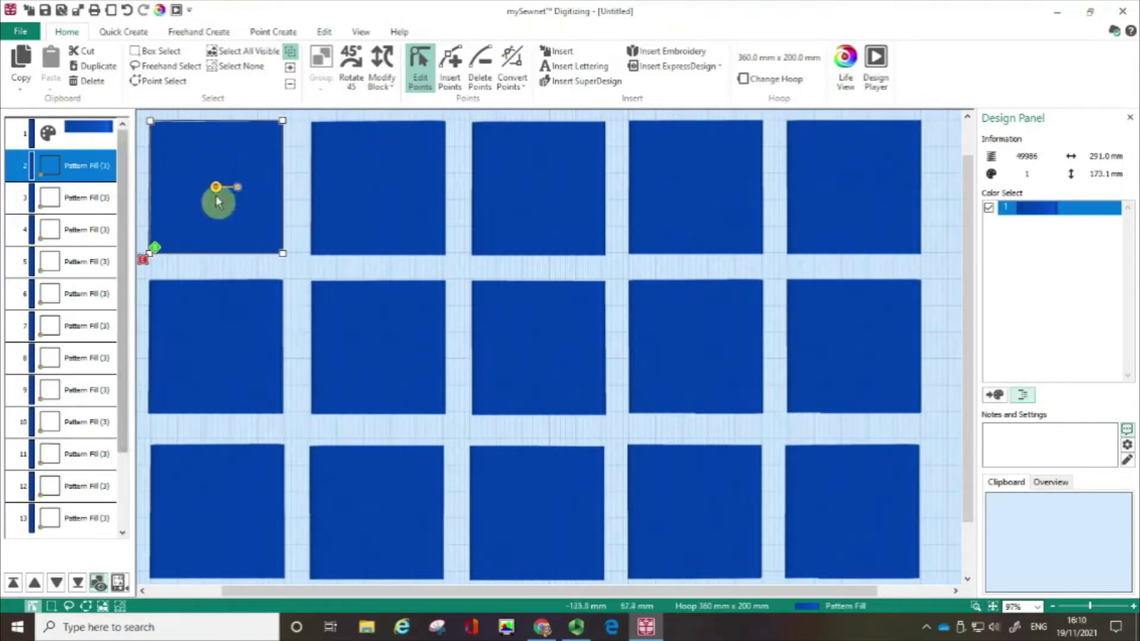
- Select the top-left square's layer 2 in the object list and open its context menu
{"action": "left_click", "coordinate": [92, 172]}
{"action": "left_click", "coordinate": [92, 172]}
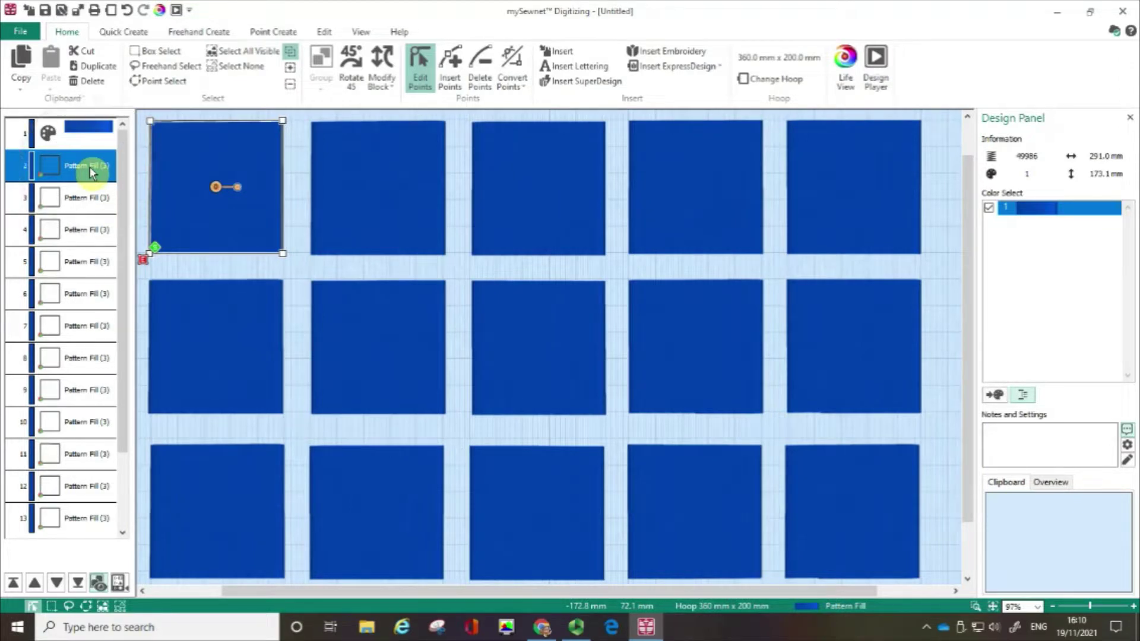
{"action": "left_click", "coordinate": [92, 172]}
{"action": "right_click", "coordinate": [92, 172]}
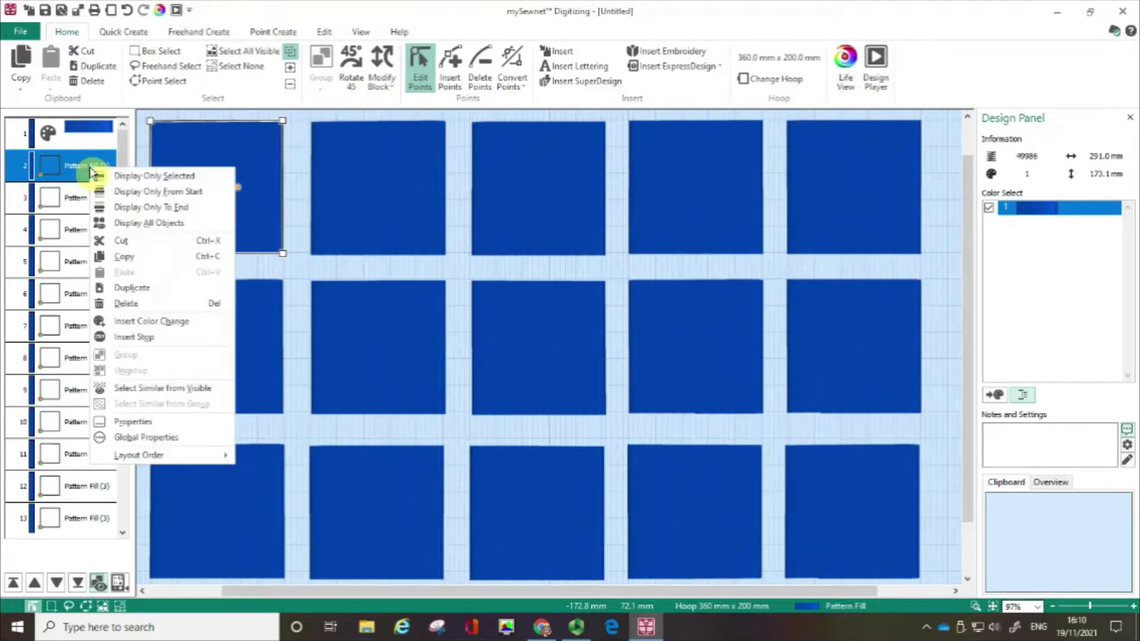
{"action": "left_click", "coordinate": [149, 441]}
- Fill the top-left square with Hearts pattern 109 and apply it
{"action": "left_click", "coordinate": [133, 422]}
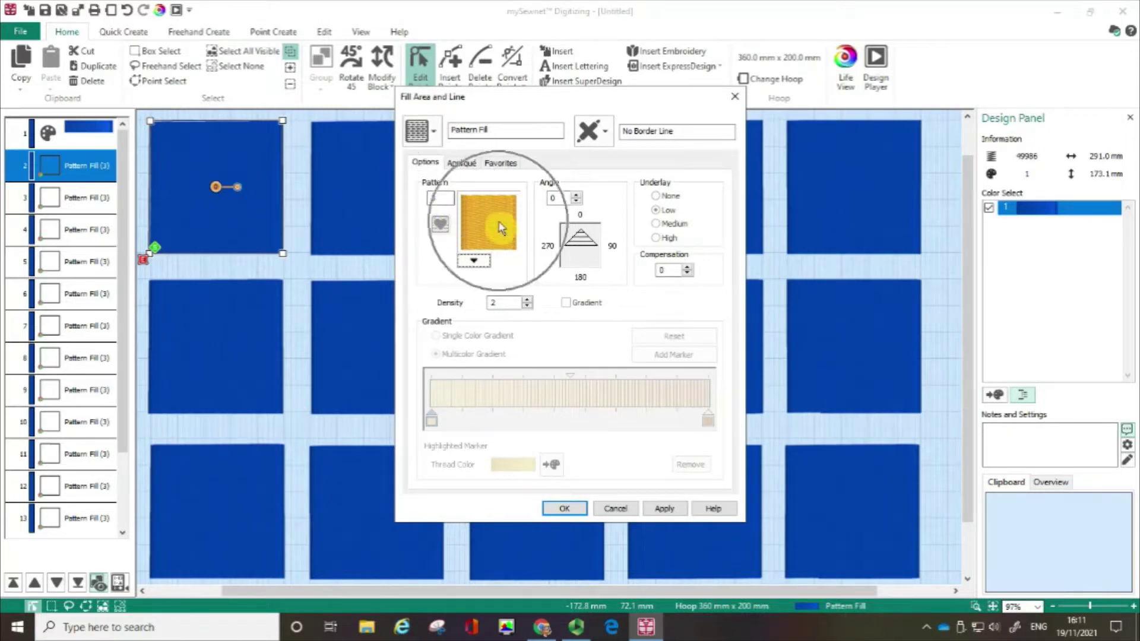
{"action": "left_click", "coordinate": [474, 262]}
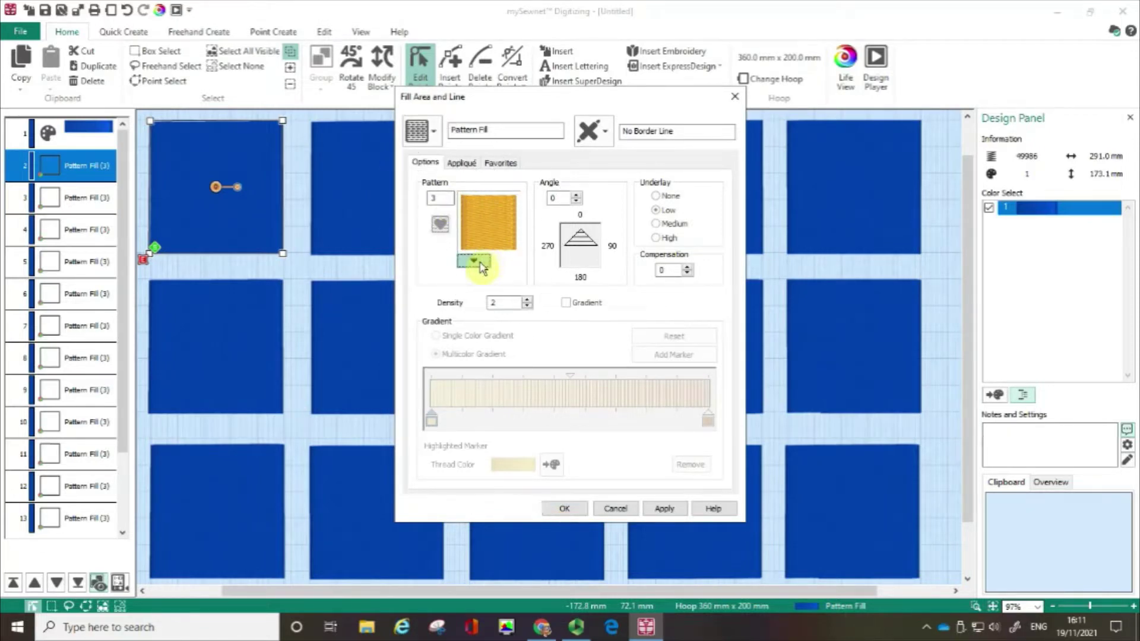
{"action": "left_click_drag", "start_coordinate": [832, 491], "coordinate": [826, 375]}
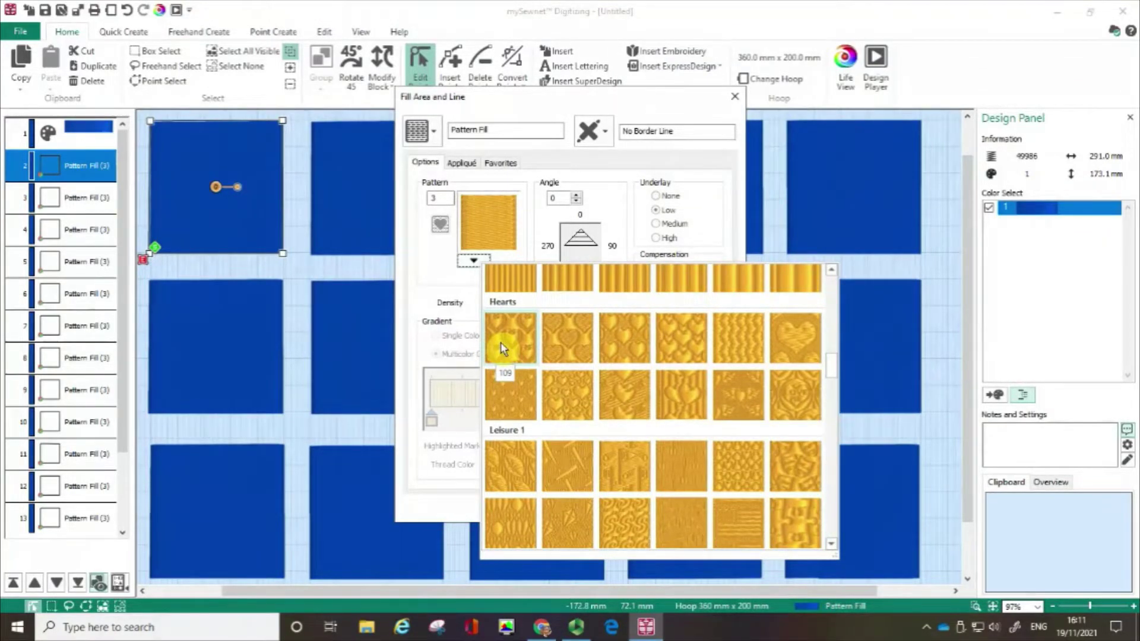
{"action": "left_click", "coordinate": [500, 347]}
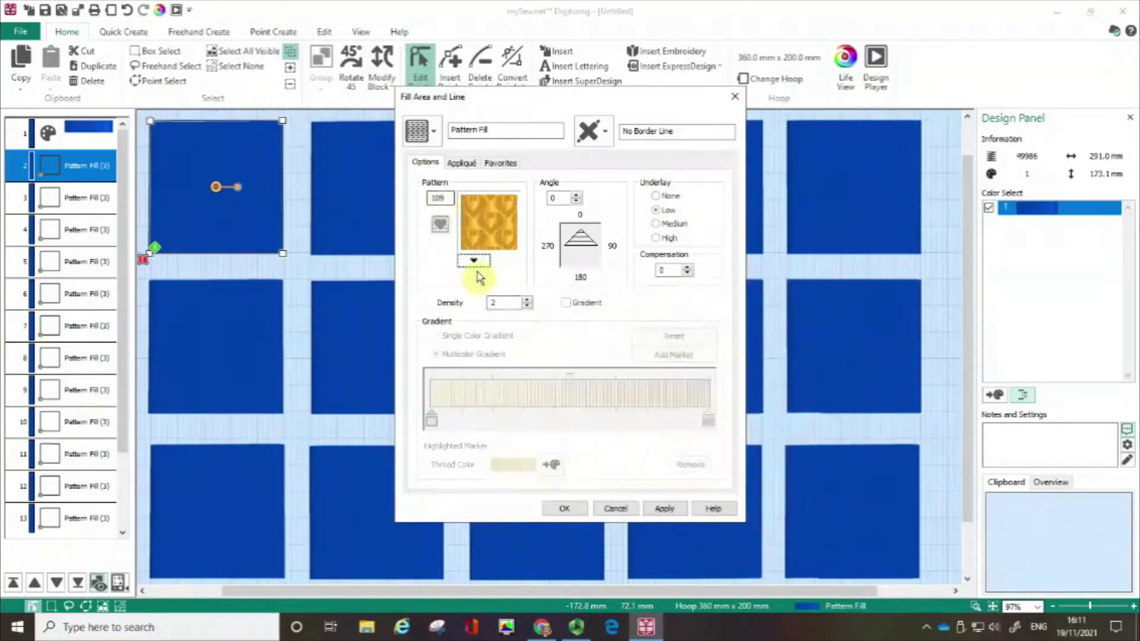
{"action": "left_click", "coordinate": [673, 513]}
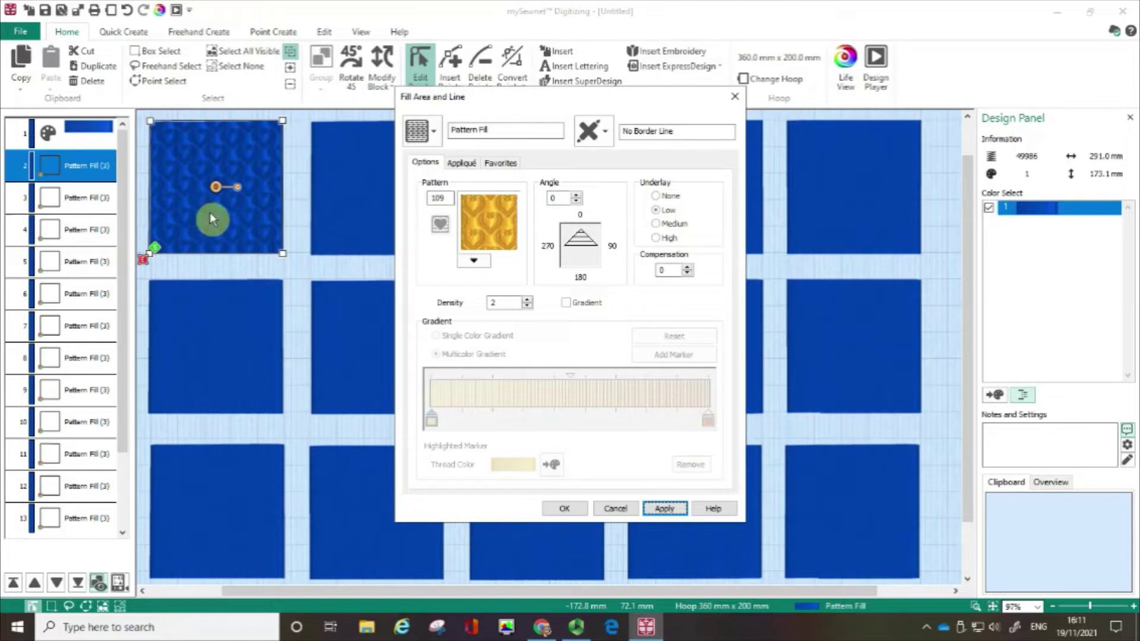
- Switch the top-left square's fill to hearts pattern 118 and apply it
{"action": "left_click", "coordinate": [482, 263]}
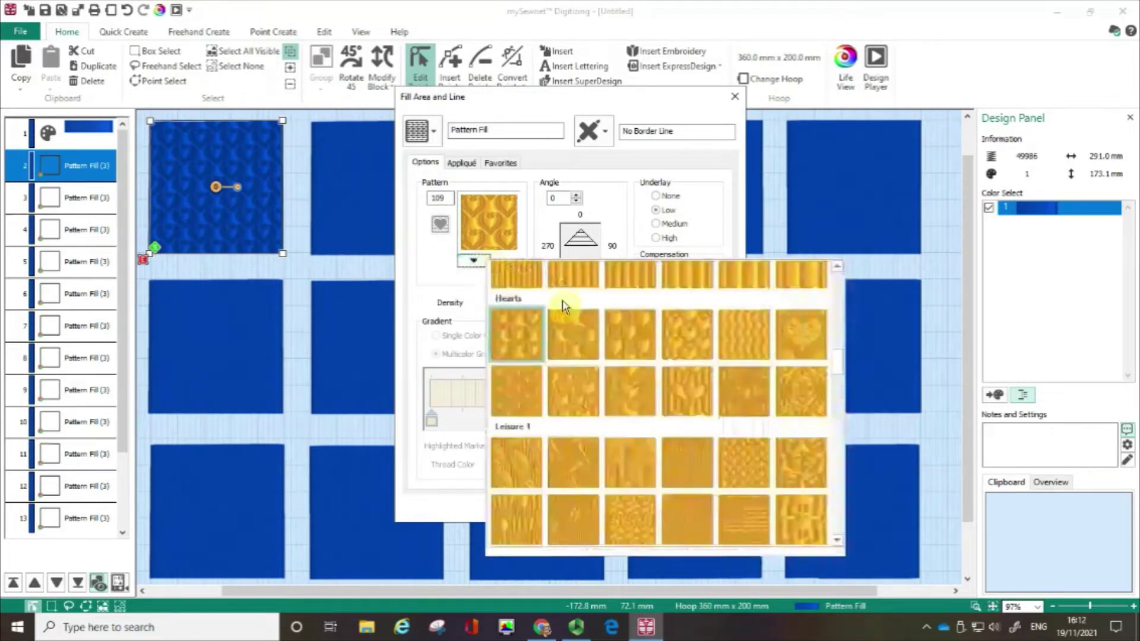
{"action": "left_click", "coordinate": [693, 392]}
{"action": "left_click", "coordinate": [693, 392]}
{"action": "left_click", "coordinate": [663, 509]}
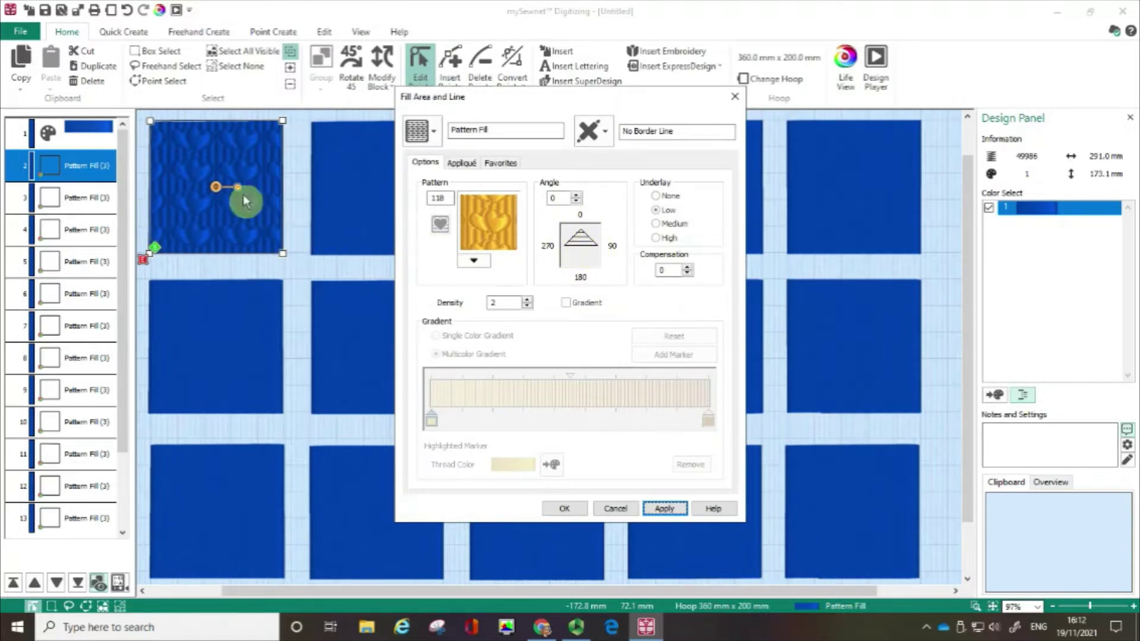
- Raise the pattern angle to 15 degrees and apply it
{"action": "left_click", "coordinate": [574, 200]}
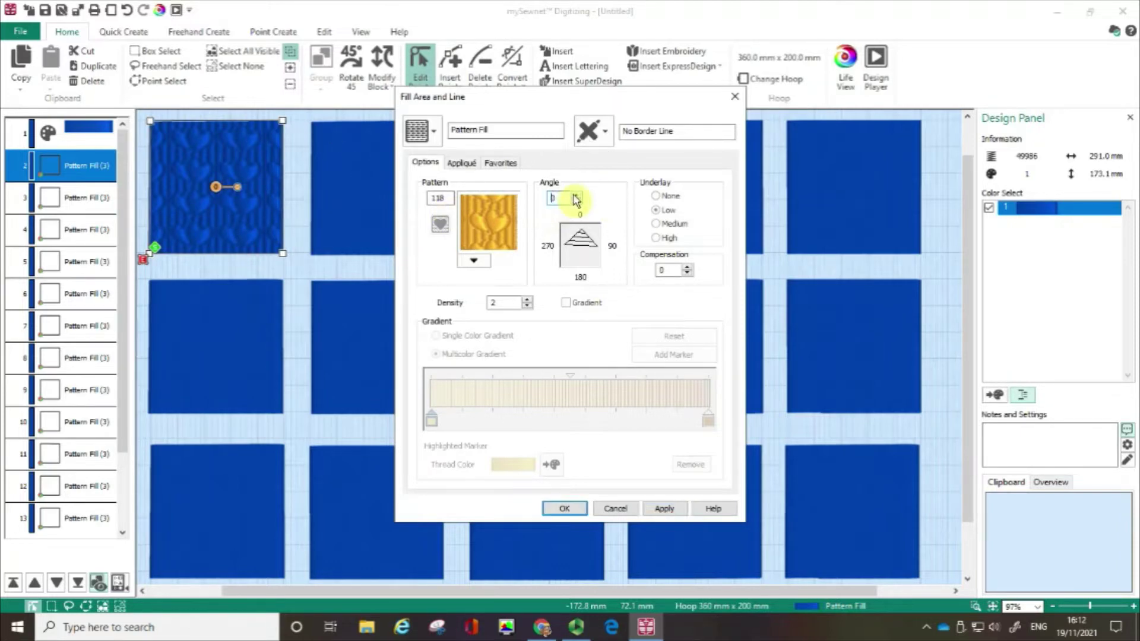
{"action": "left_click", "coordinate": [574, 197]}
{"action": "left_click", "coordinate": [574, 198]}
{"action": "left_click", "coordinate": [659, 508]}
{"action": "left_click", "coordinate": [249, 236]}
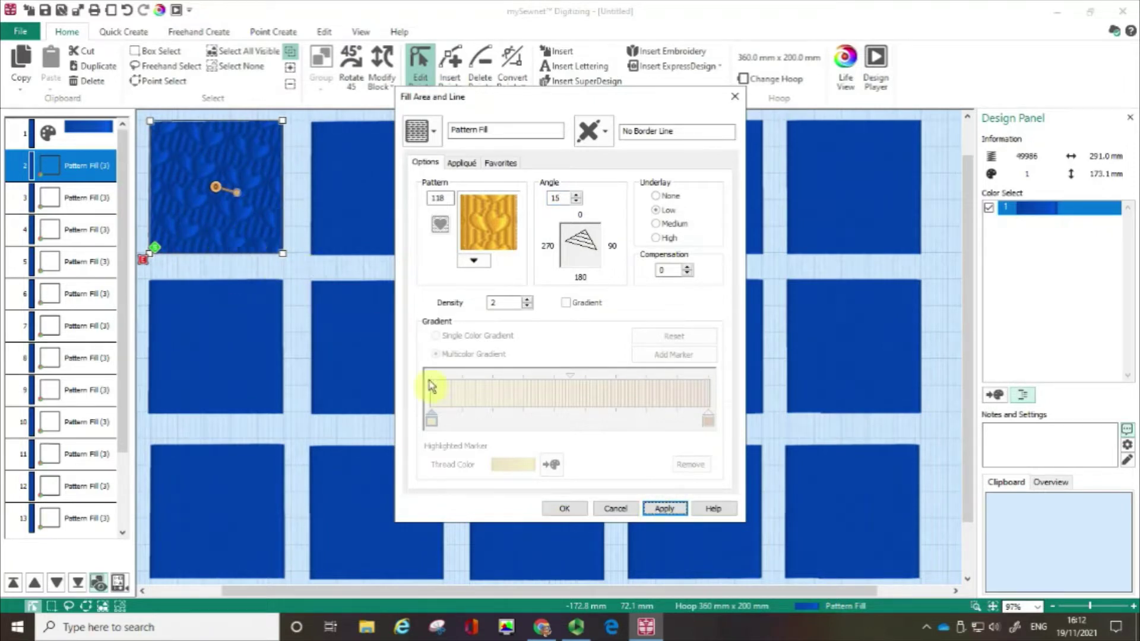
- Confirm the fill settings and drag the orange angle handle to rotate the hearts pattern toward the lower left
{"action": "left_click", "coordinate": [561, 511]}
{"action": "left_click", "coordinate": [238, 197]}
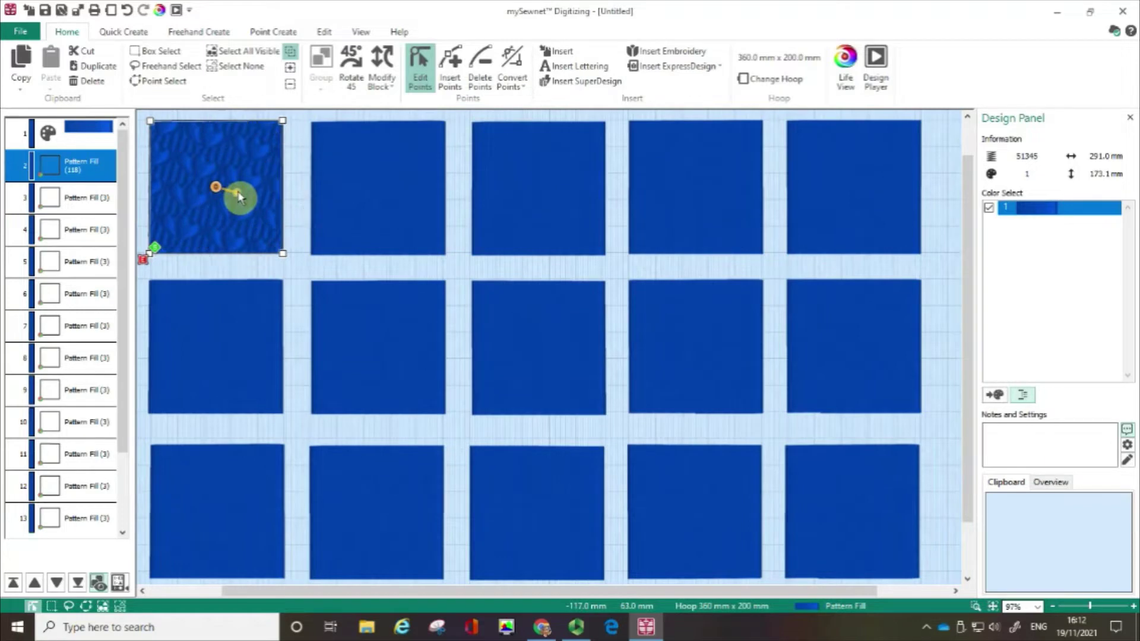
{"action": "left_click_drag", "start_coordinate": [238, 196], "coordinate": [235, 205]}
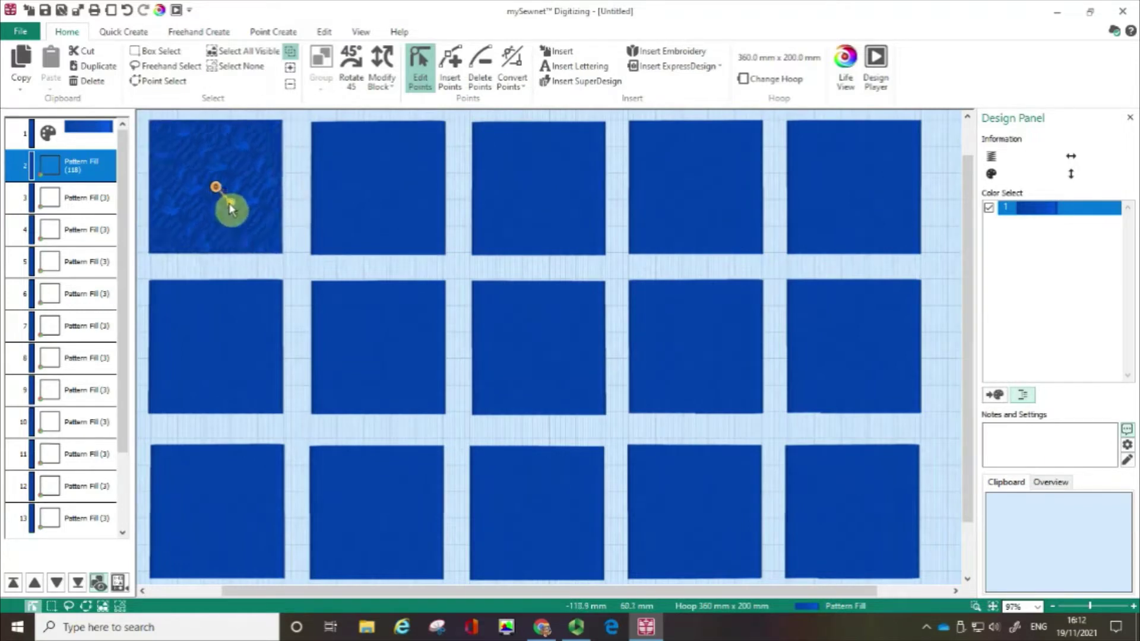
{"action": "mouse_move", "coordinate": [231, 209]}
{"action": "left_mouse_down"}
{"action": "mouse_move", "coordinate": [200, 214]}
{"action": "mouse_move", "coordinate": [190, 173]}
{"action": "mouse_move", "coordinate": [223, 178]}
{"action": "mouse_move", "coordinate": [236, 208]}
{"action": "left_mouse_up"}
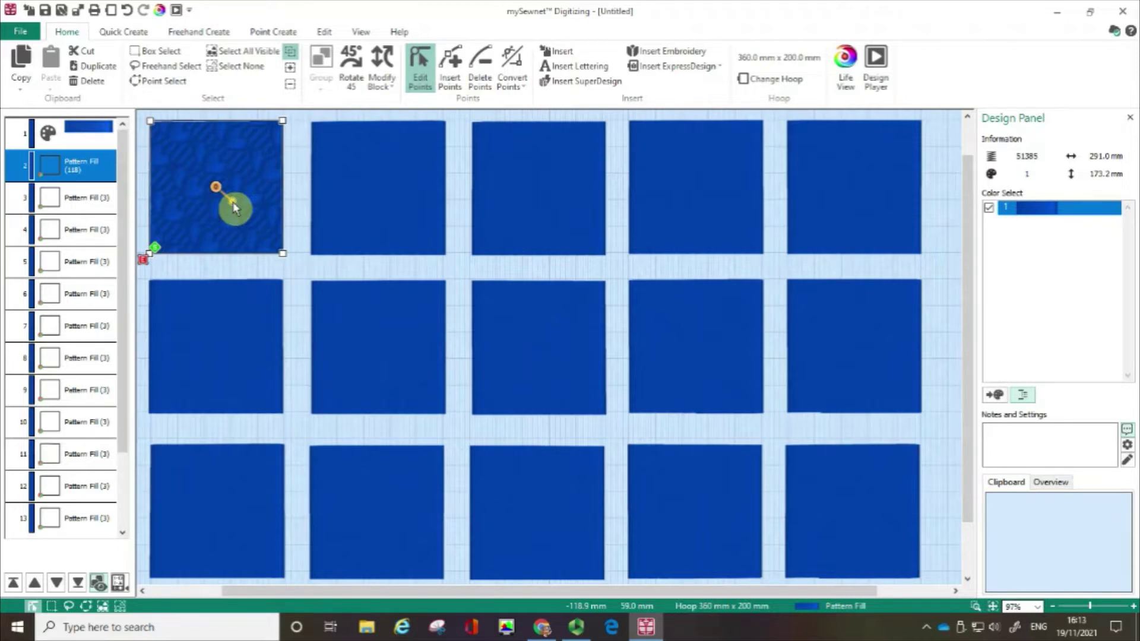
{"action": "left_click", "coordinate": [234, 208]}
- Raise the middle-left square's pattern 3 fill density from 2 to 4 and apply it
{"action": "left_click", "coordinate": [235, 329]}
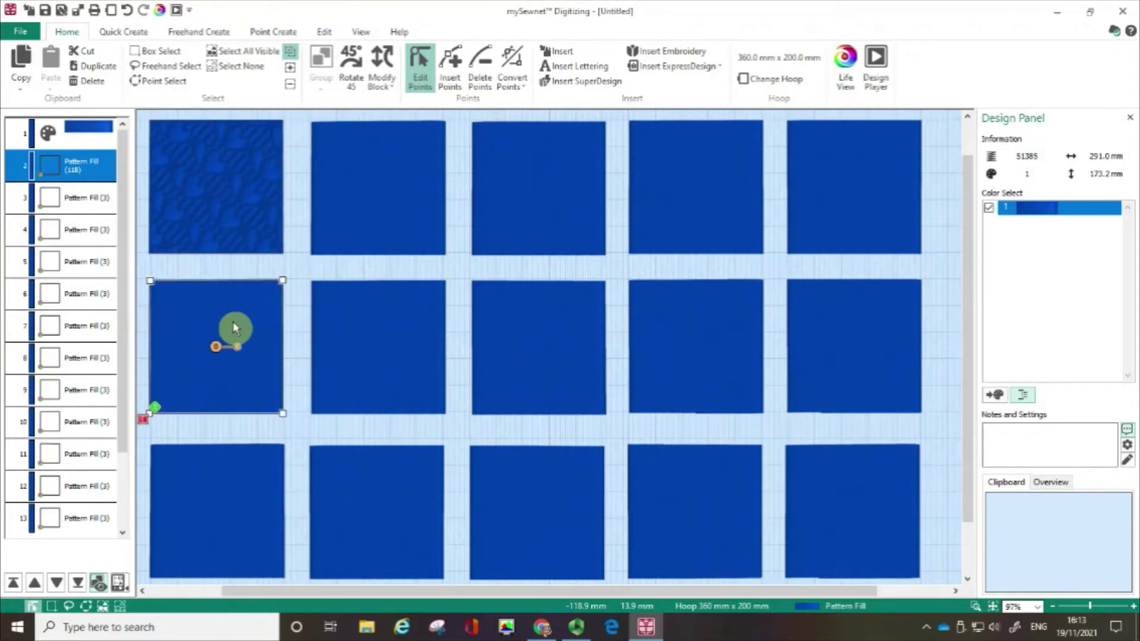
{"action": "double_click", "coordinate": [235, 328]}
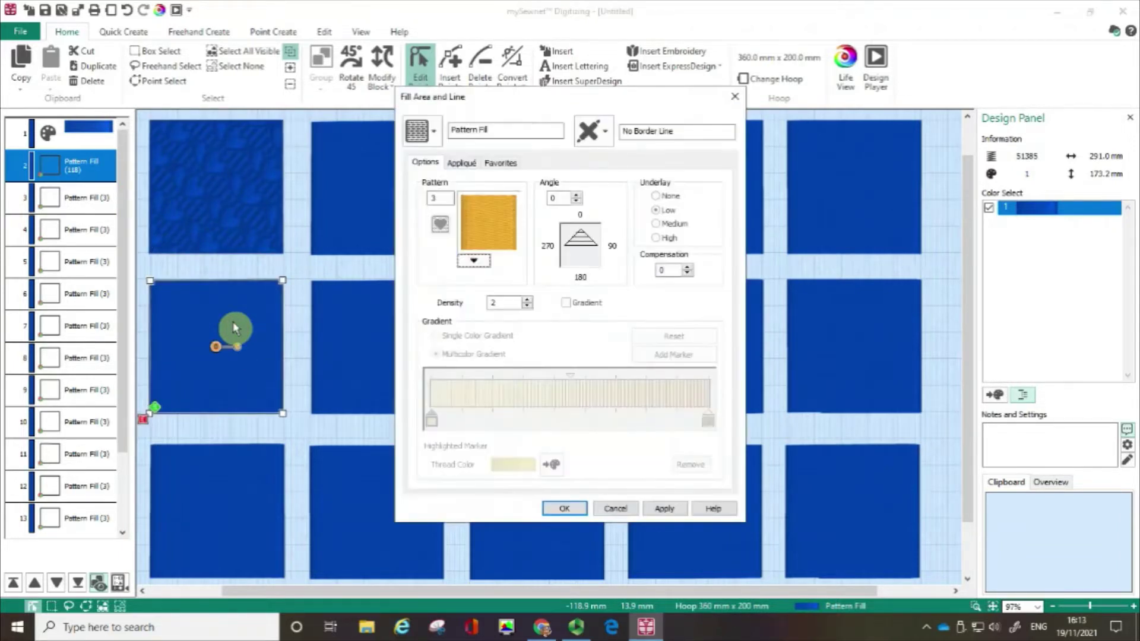
{"action": "left_click", "coordinate": [440, 101]}
{"action": "left_click", "coordinate": [454, 310]}
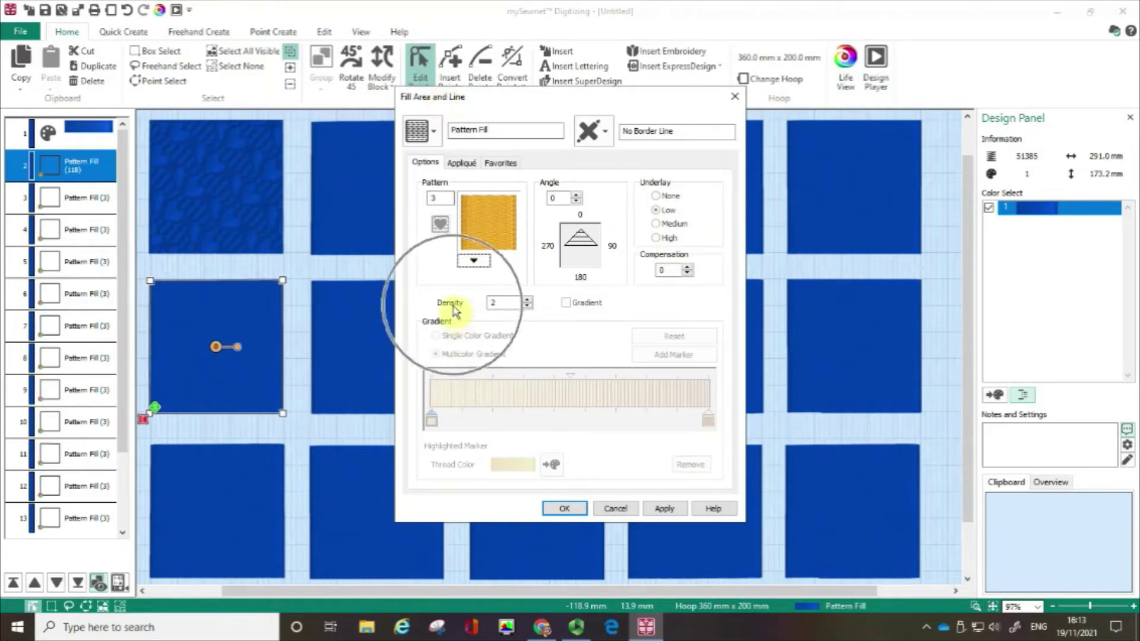
{"action": "left_click", "coordinate": [503, 306]}
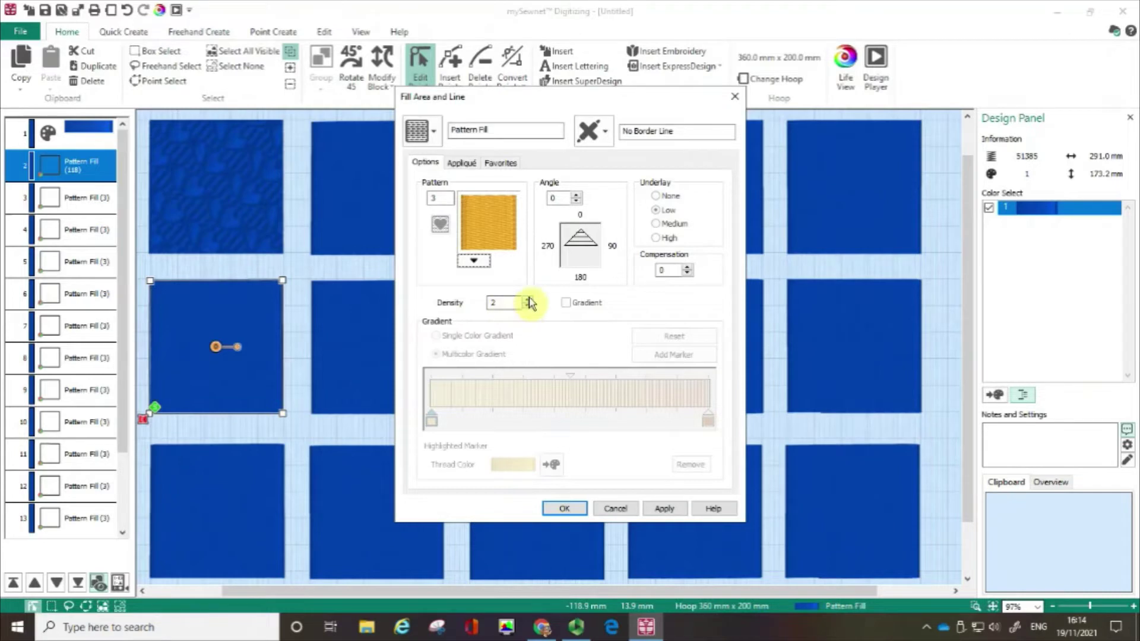
{"action": "left_click", "coordinate": [528, 303]}
{"action": "left_click", "coordinate": [528, 303]}
{"action": "left_click", "coordinate": [529, 303]}
{"action": "left_click", "coordinate": [529, 302]}
{"action": "left_click", "coordinate": [669, 510]}
{"action": "left_click", "coordinate": [671, 510]}
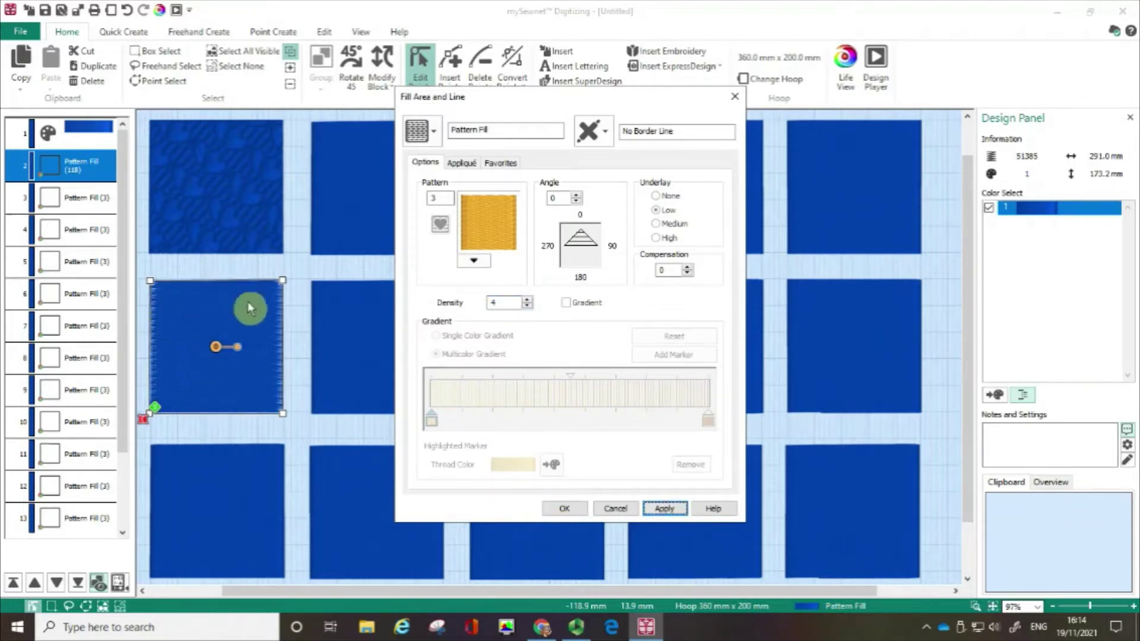
{"action": "left_click", "coordinate": [279, 386]}
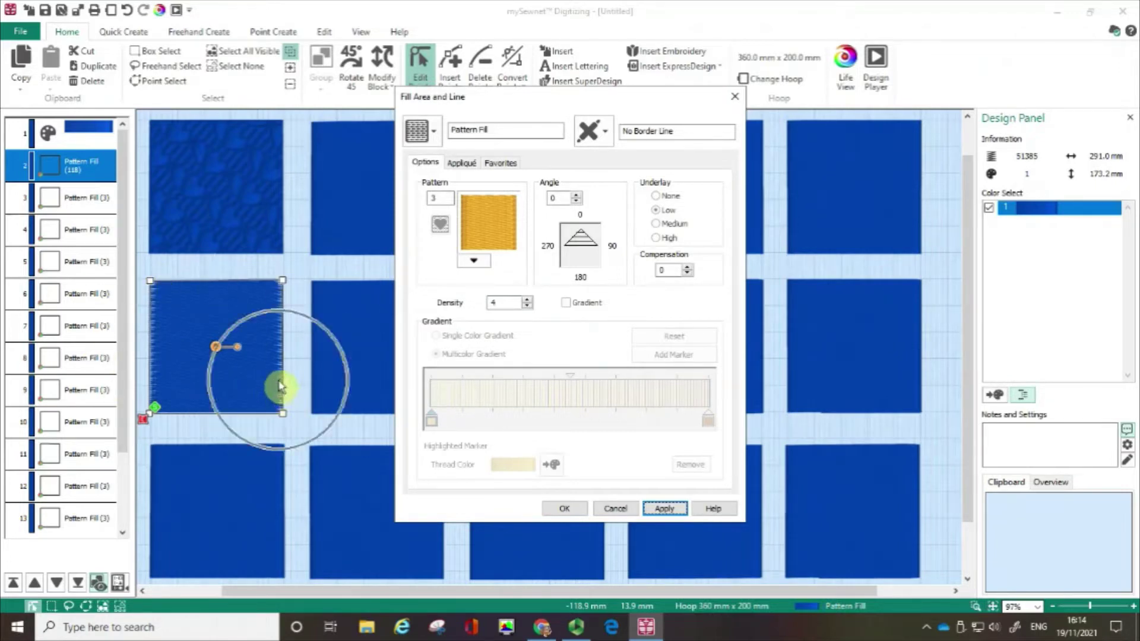
{"action": "left_click", "coordinate": [281, 347]}
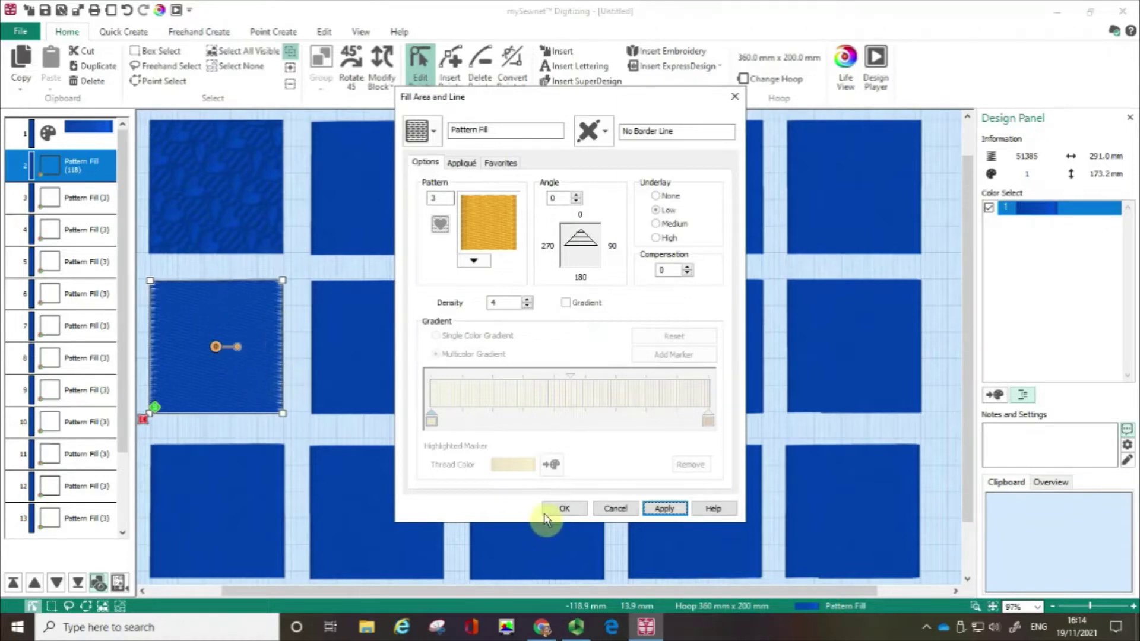
- Set the bottom-left square's fill density to 10 and apply it
{"action": "left_click", "coordinate": [564, 509]}
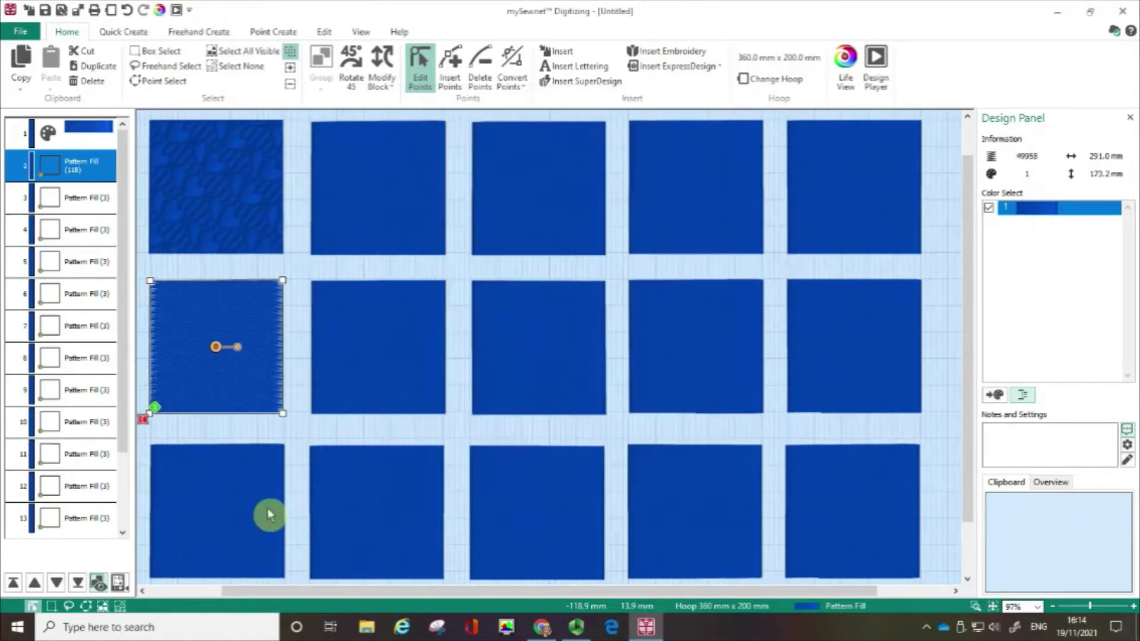
{"action": "left_click", "coordinate": [257, 511]}
{"action": "double_click", "coordinate": [249, 511]}
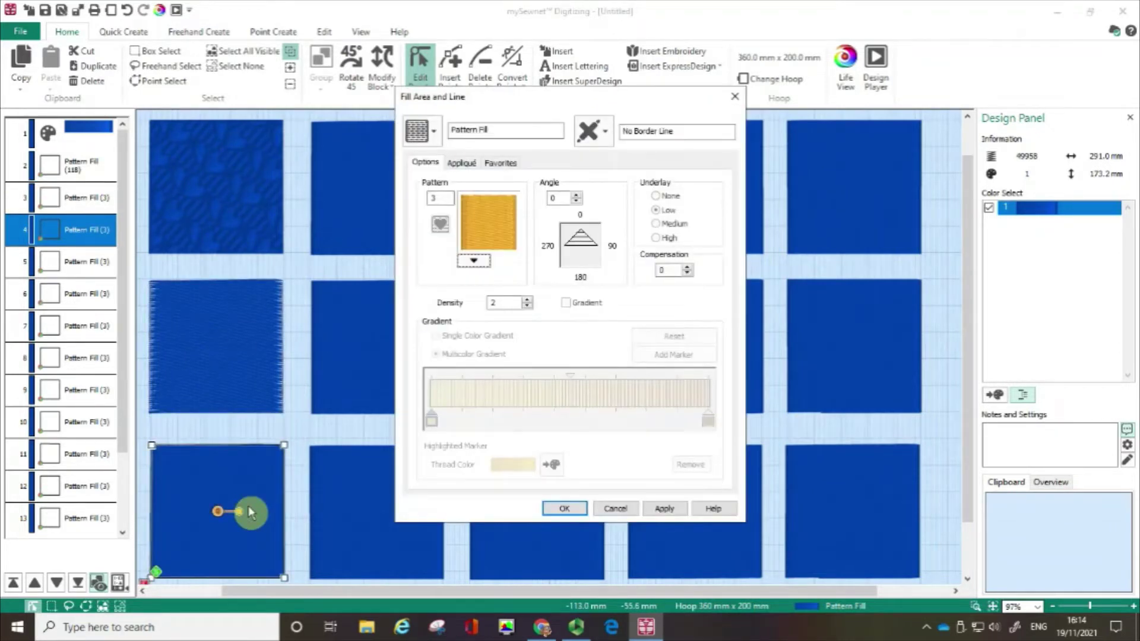
{"action": "left_click", "coordinate": [526, 300]}
{"action": "left_click", "coordinate": [526, 301]}
{"action": "left_click", "coordinate": [527, 300]}
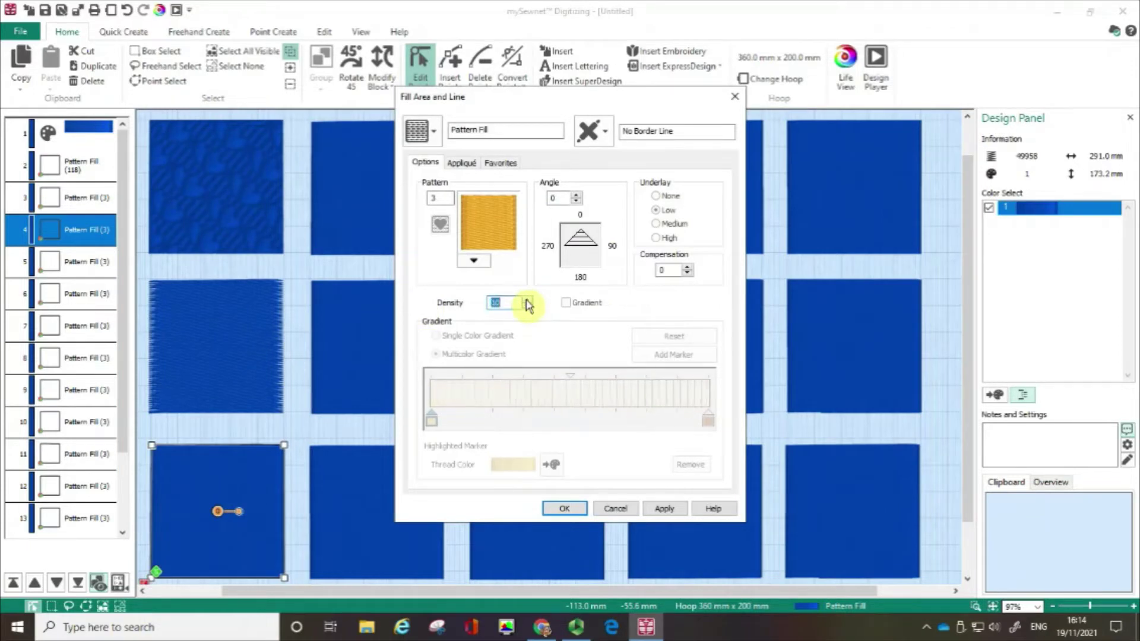
{"action": "left_click", "coordinate": [653, 510]}
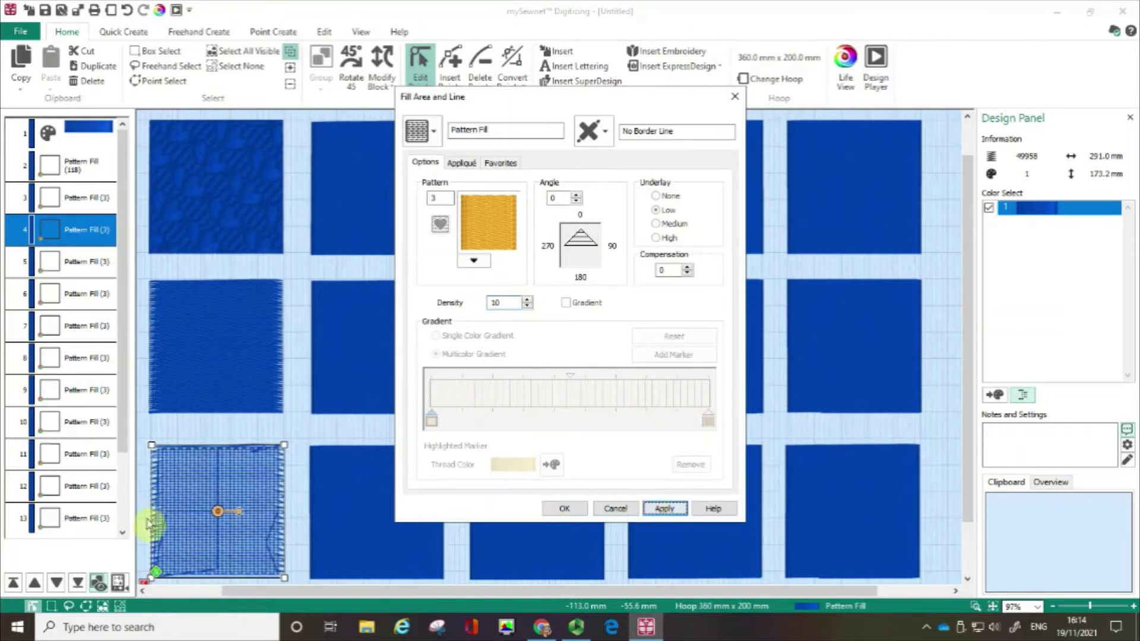
- Set the bottom-left square's underlay to None and apply it
{"action": "left_click", "coordinate": [230, 519]}
{"action": "left_click", "coordinate": [240, 522]}
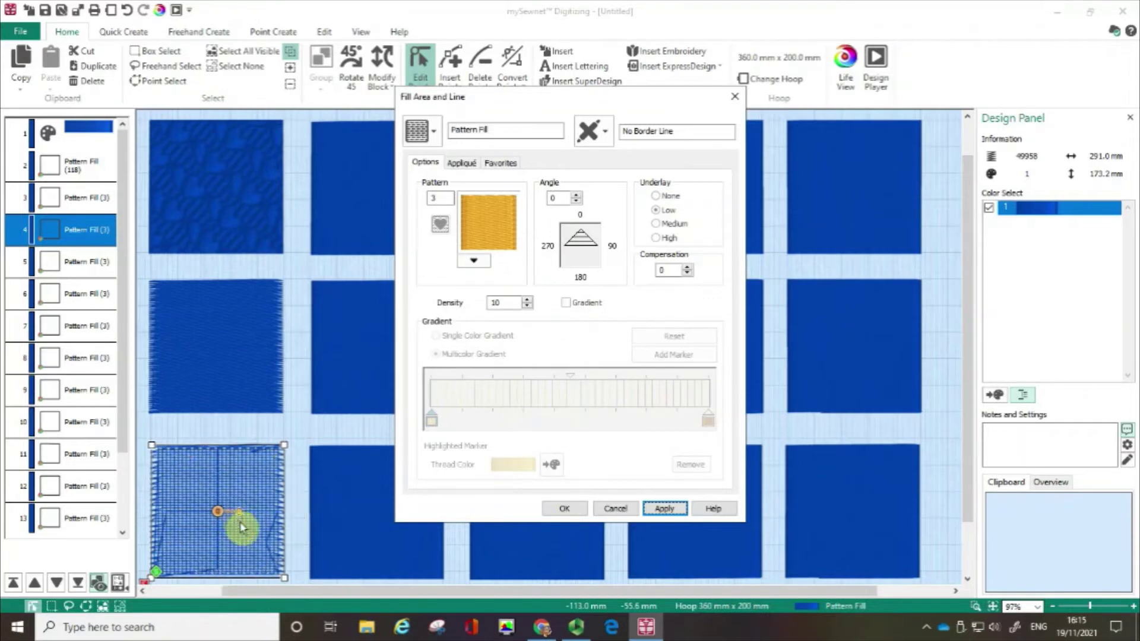
{"action": "left_click", "coordinate": [250, 496]}
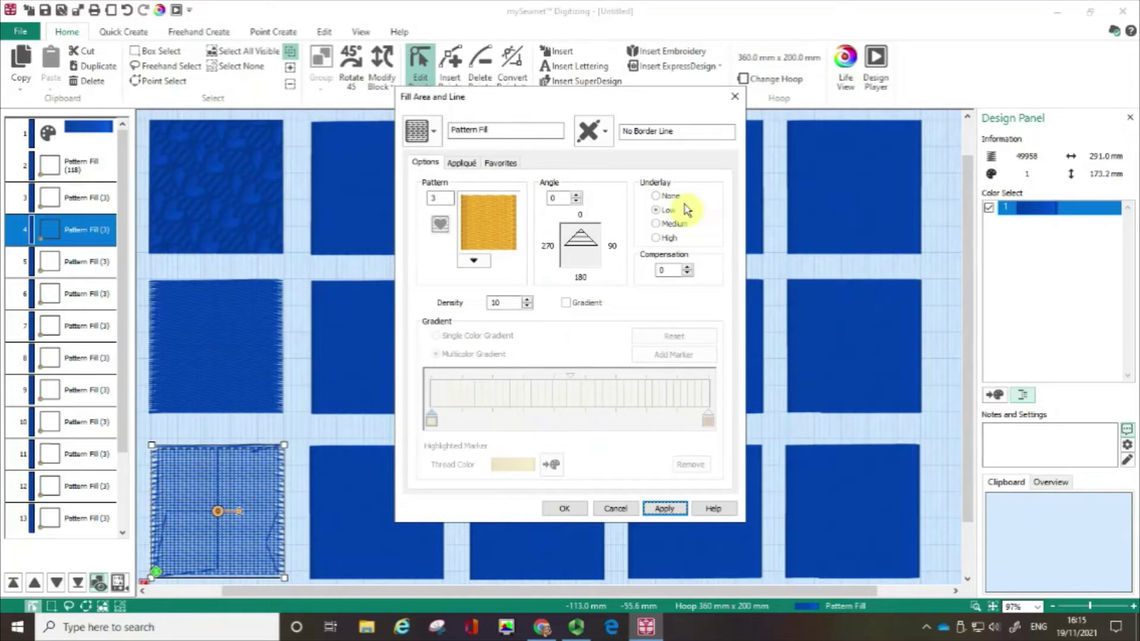
{"action": "left_click", "coordinate": [656, 196]}
{"action": "left_click", "coordinate": [666, 510]}
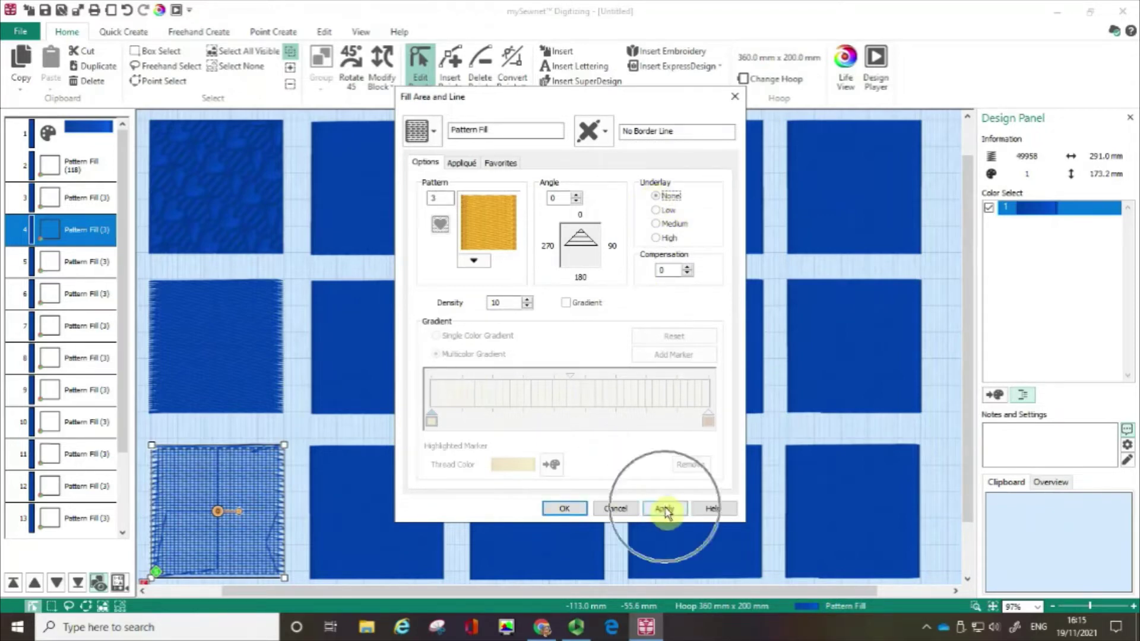
- Set the bottom-left square's fill compensation to 0
{"action": "left_click", "coordinate": [226, 508]}
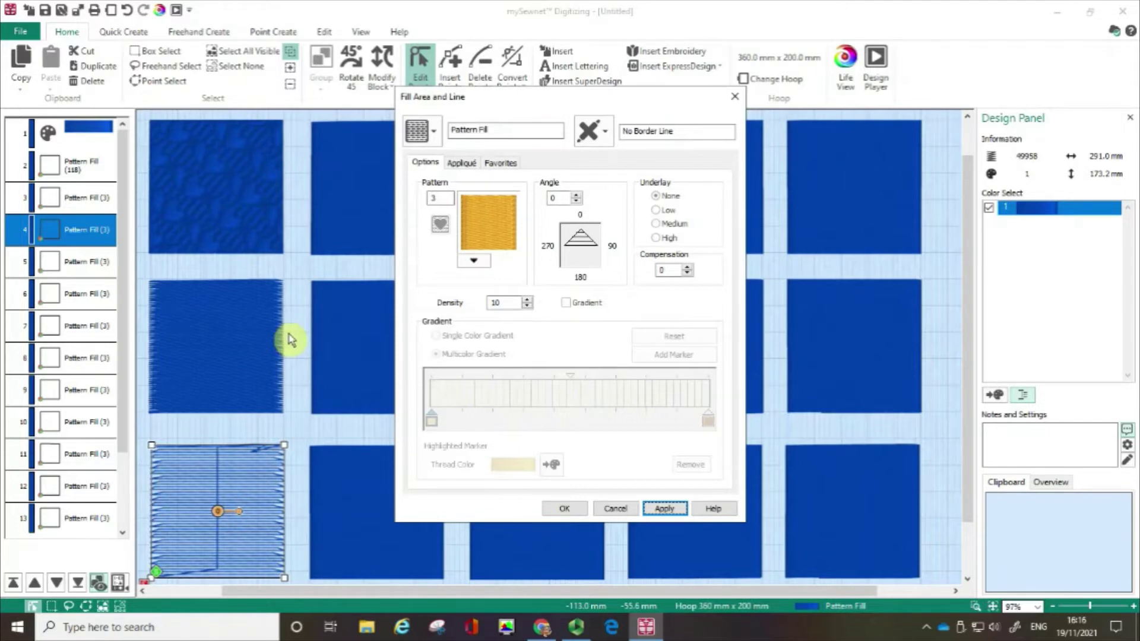
{"action": "left_click", "coordinate": [677, 274]}
{"action": "left_click", "coordinate": [678, 272]}
{"action": "left_click", "coordinate": [678, 272]}
{"action": "left_click", "coordinate": [677, 272]}
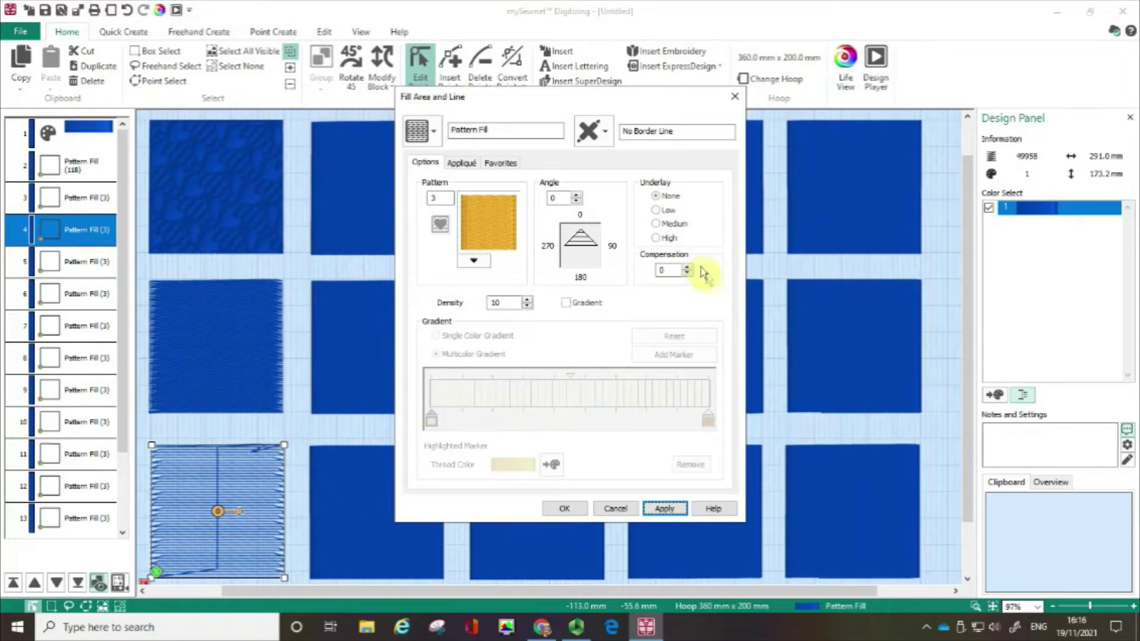
{"action": "left_click", "coordinate": [705, 275]}
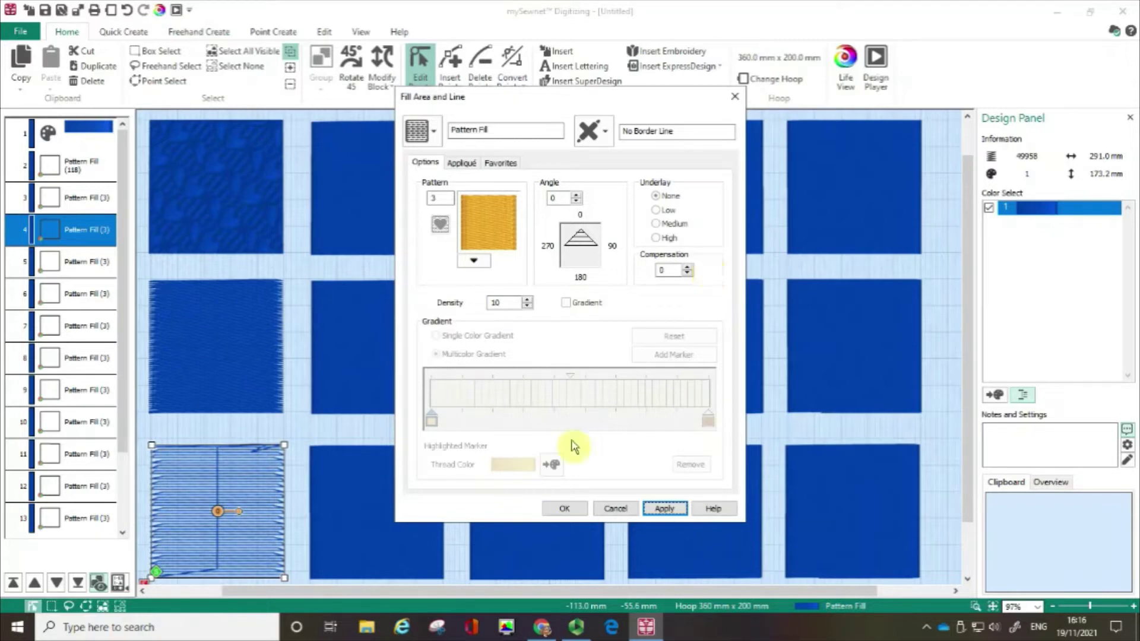
- Give the second bottom-row square a single-colour density gradient from 2 to 8 and apply it
{"action": "left_click", "coordinate": [564, 509]}
{"action": "double_click", "coordinate": [373, 516]}
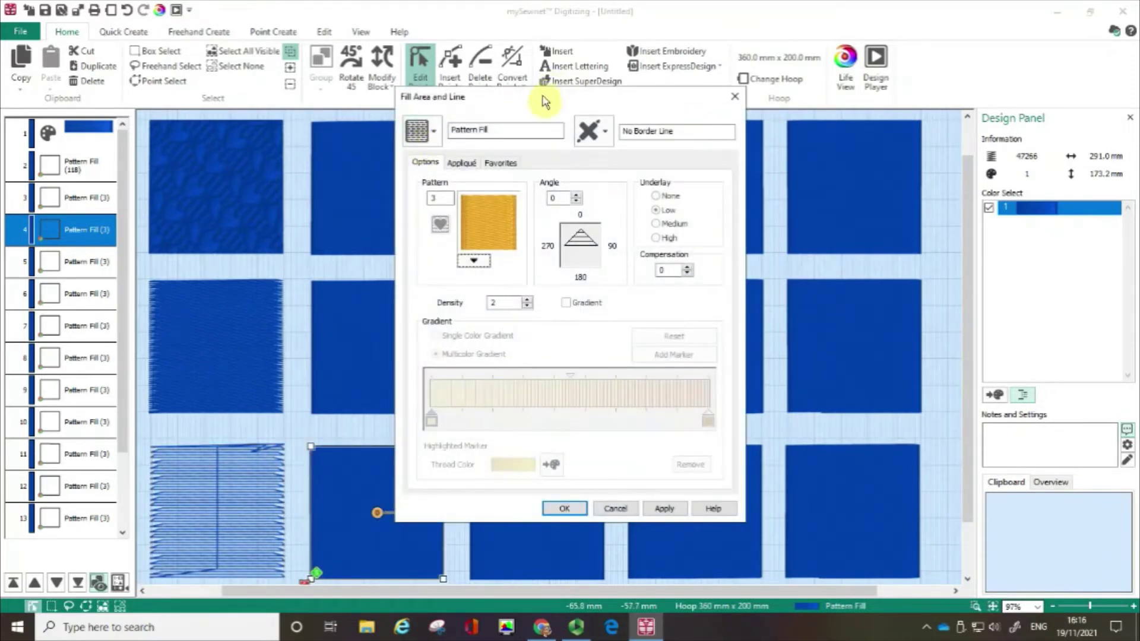
{"action": "left_click_drag", "start_coordinate": [545, 102], "coordinate": [681, 55]}
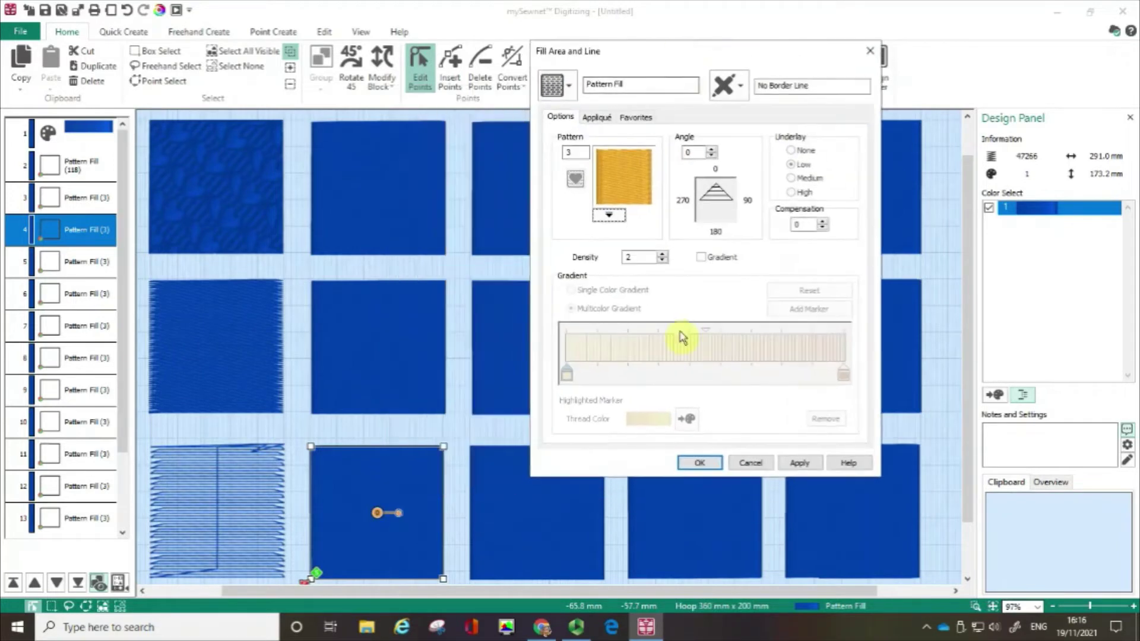
{"action": "left_click", "coordinate": [702, 259]}
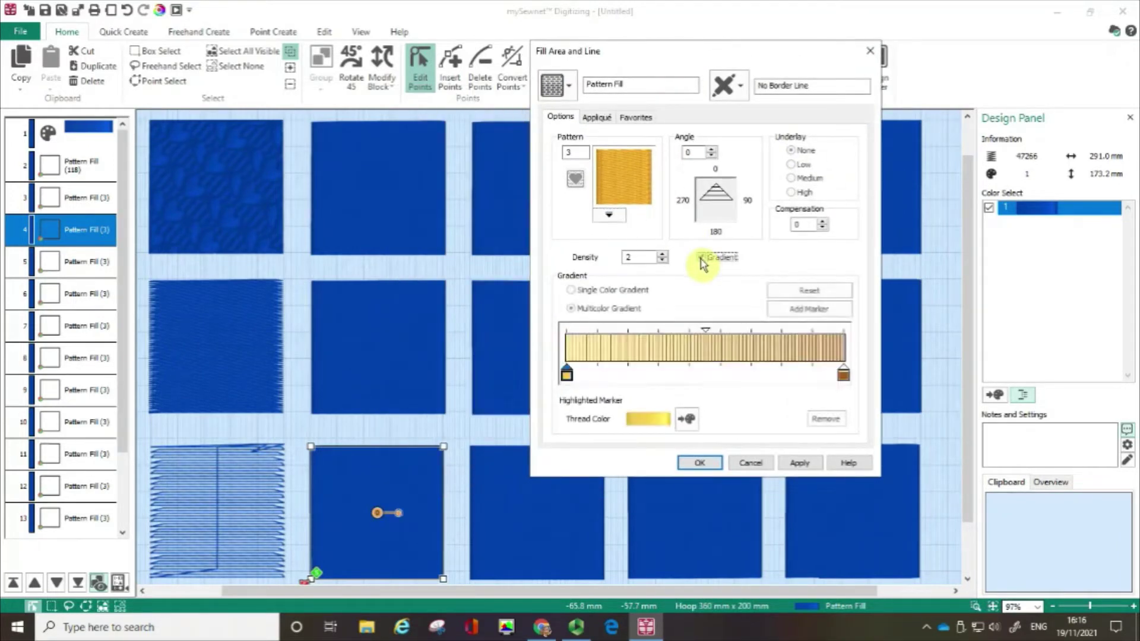
{"action": "left_click", "coordinate": [590, 297]}
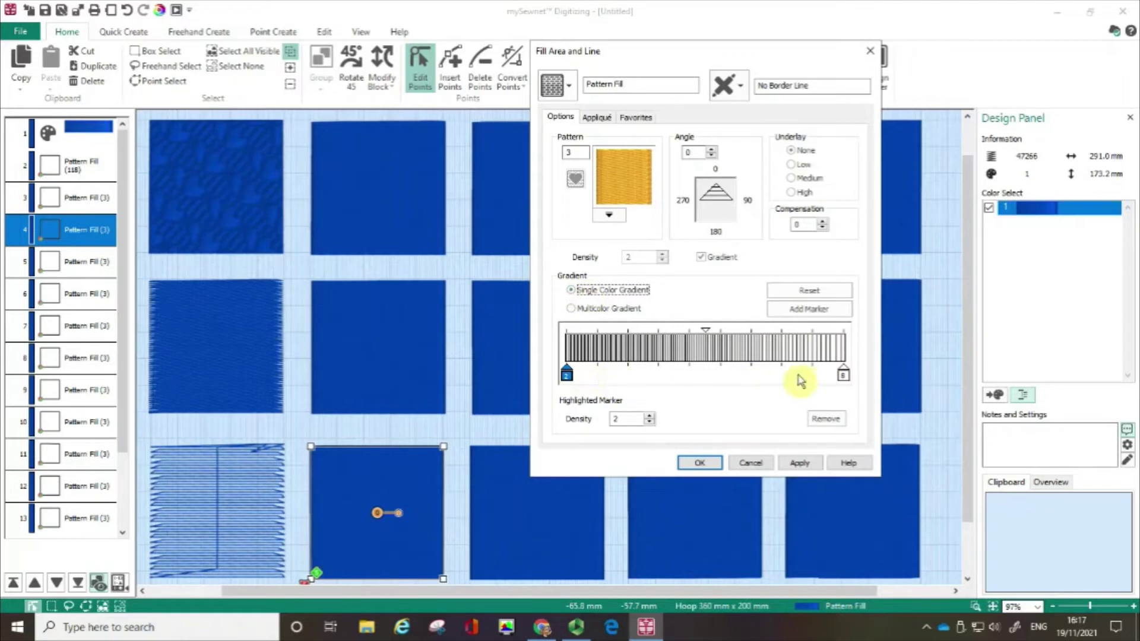
{"action": "left_click", "coordinate": [567, 375]}
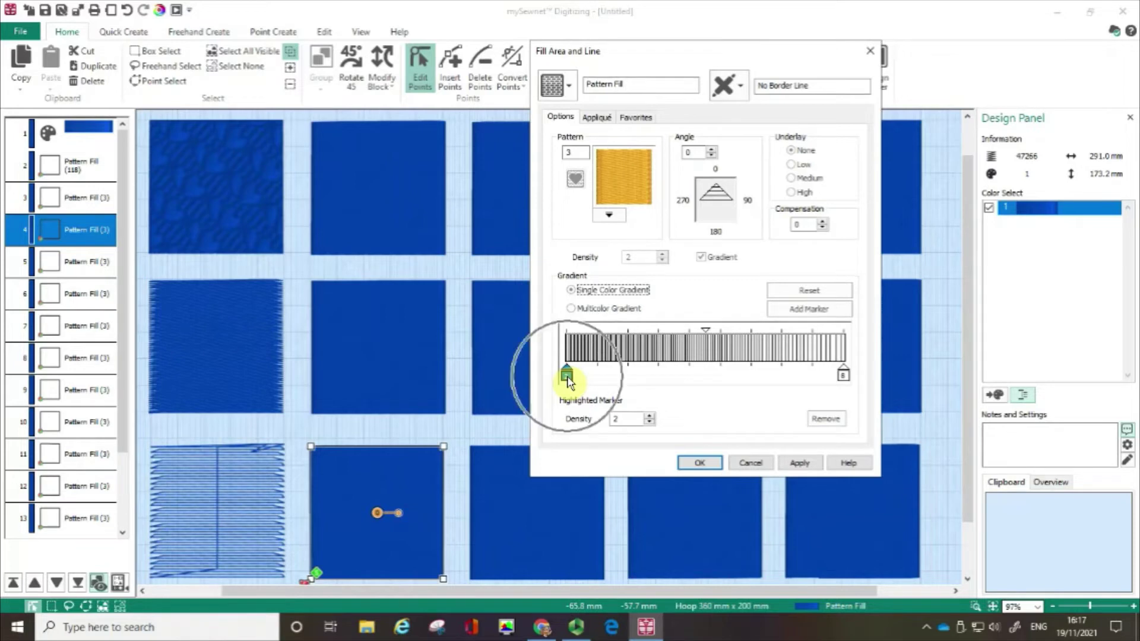
{"action": "left_click", "coordinate": [844, 375]}
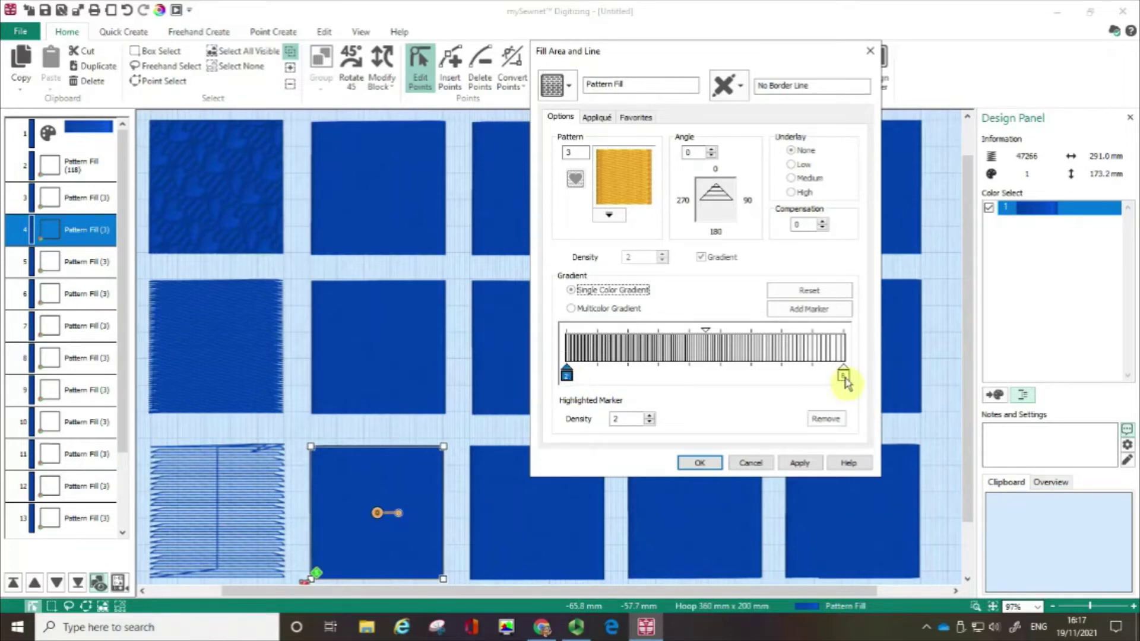
{"action": "left_click", "coordinate": [844, 376]}
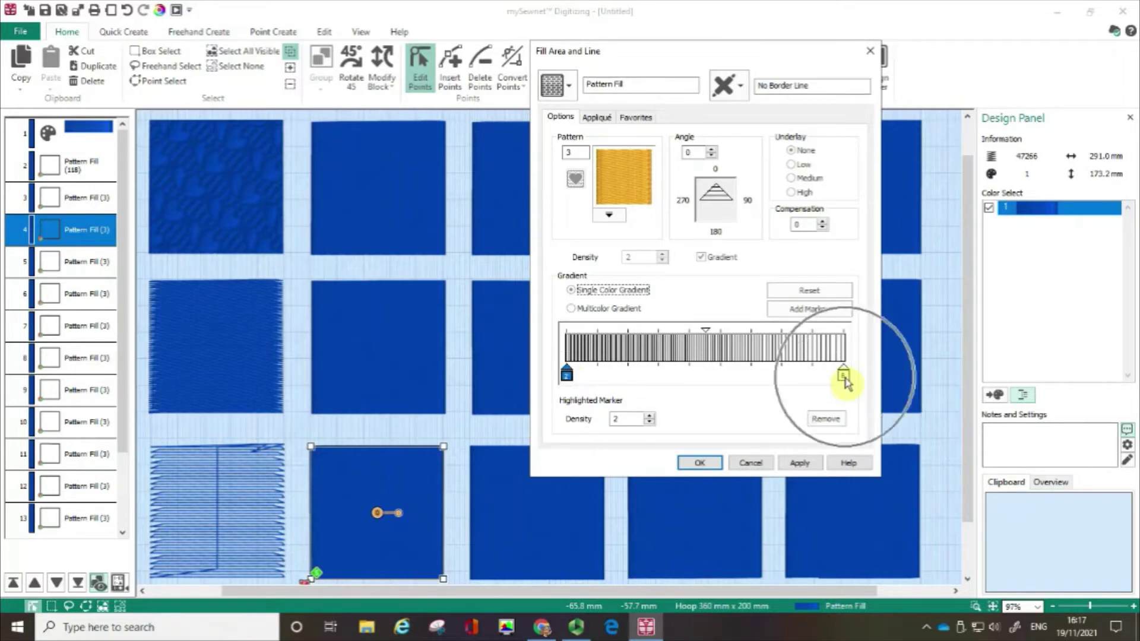
{"action": "left_click", "coordinate": [844, 377]}
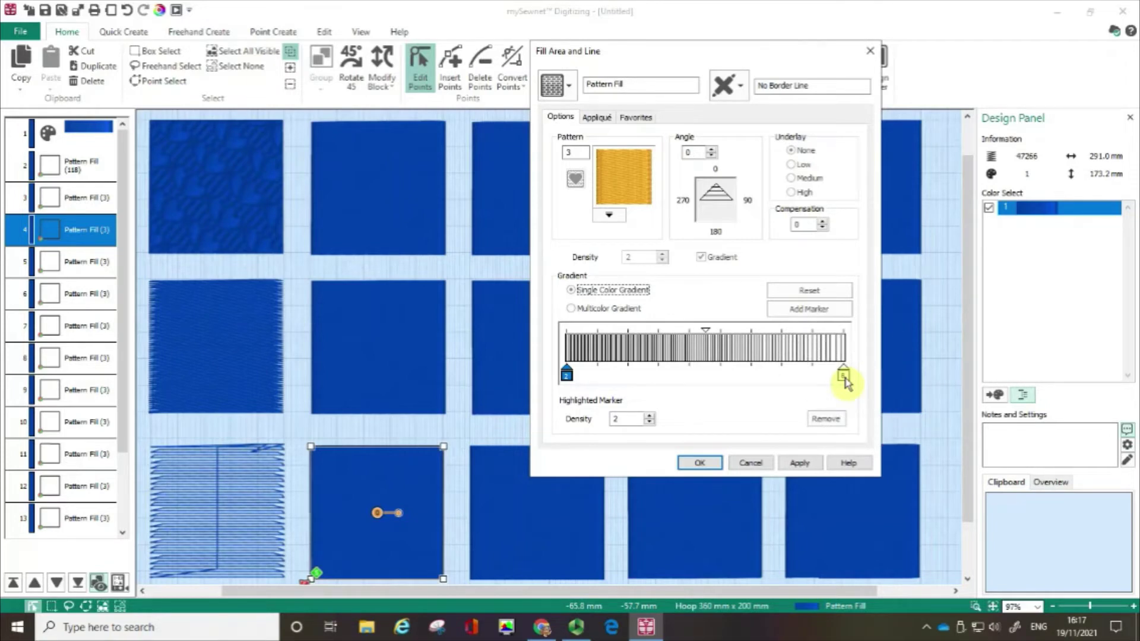
{"action": "left_click", "coordinate": [843, 377]}
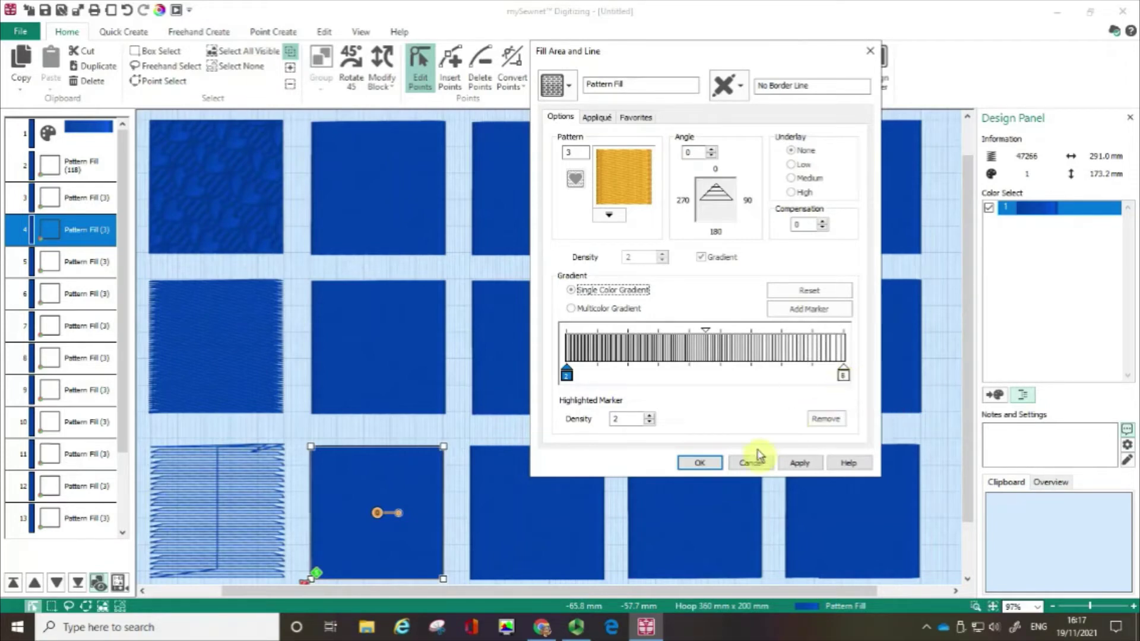
{"action": "left_click", "coordinate": [799, 464]}
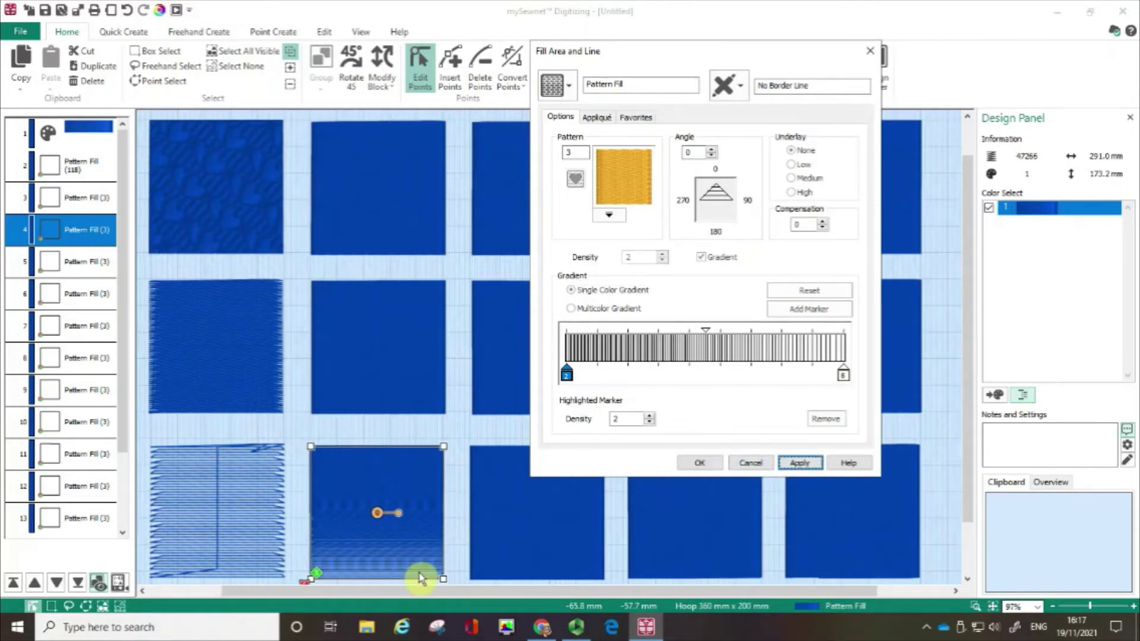
- Raise the gradient's end-point density to 30 and apply it
{"action": "left_click", "coordinate": [567, 375]}
{"action": "left_click", "coordinate": [843, 377]}
{"action": "left_click", "coordinate": [843, 377]}
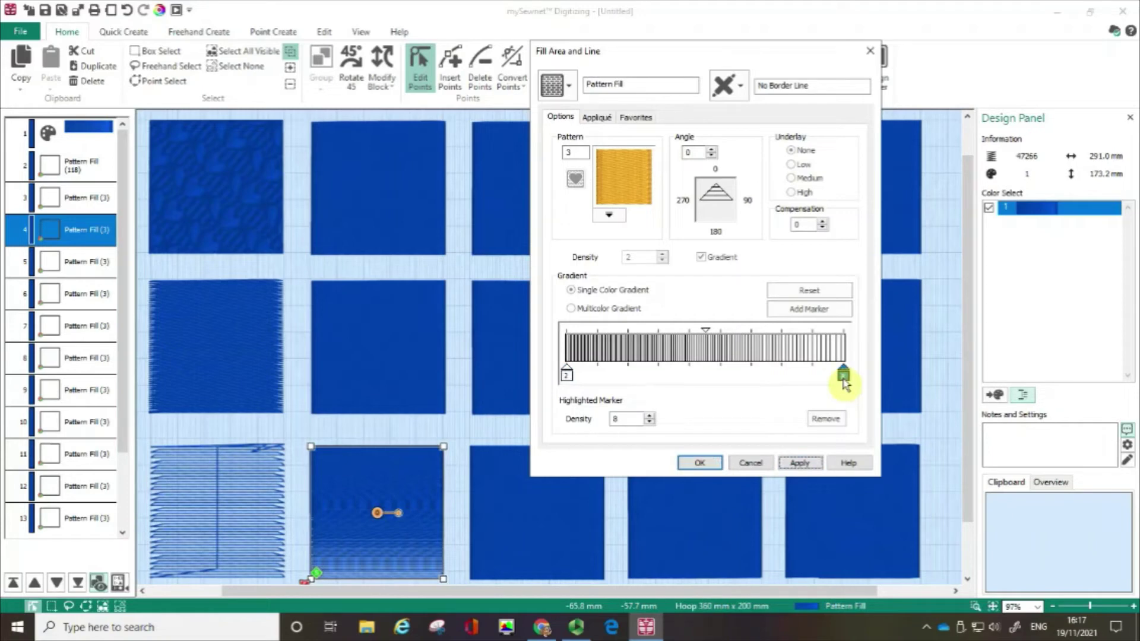
{"action": "left_click", "coordinate": [617, 419]}
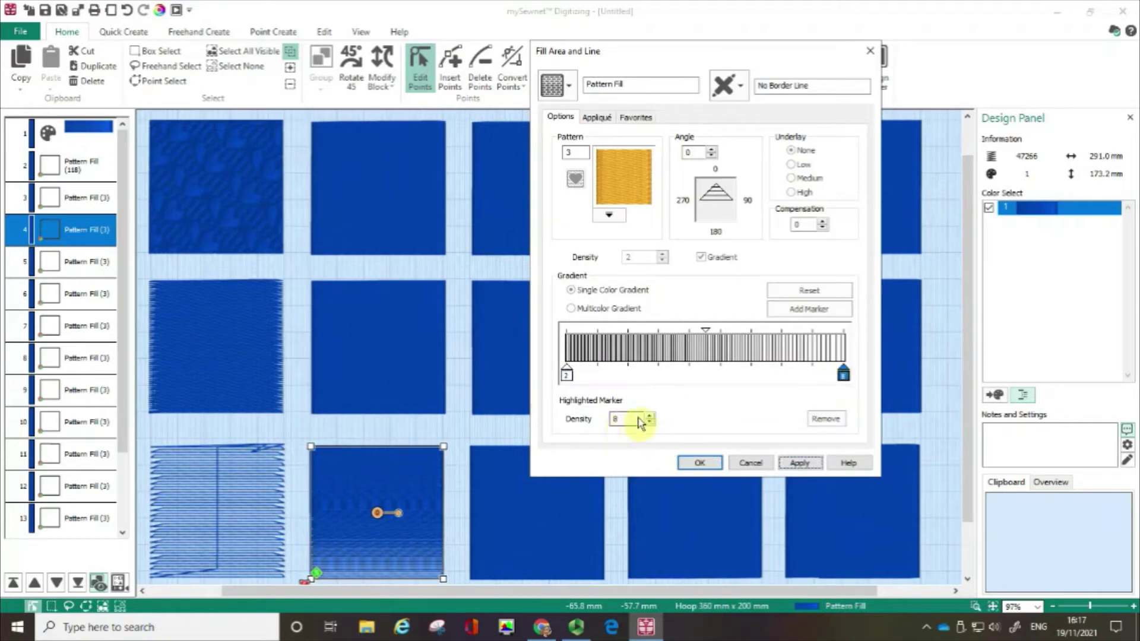
{"action": "left_click", "coordinate": [650, 416]}
{"action": "left_click", "coordinate": [651, 416]}
{"action": "left_click", "coordinate": [651, 416]}
{"action": "left_click", "coordinate": [650, 416]}
{"action": "left_click", "coordinate": [651, 416]}
{"action": "left_click", "coordinate": [651, 416]}
{"action": "left_click", "coordinate": [651, 416]}
{"action": "left_click", "coordinate": [650, 416]}
{"action": "left_click", "coordinate": [650, 416]}
{"action": "left_click", "coordinate": [651, 416]}
{"action": "left_click", "coordinate": [651, 416]}
{"action": "left_click", "coordinate": [651, 416]}
{"action": "left_click", "coordinate": [651, 416]}
{"action": "left_click", "coordinate": [650, 416]}
{"action": "left_click", "coordinate": [651, 416]}
{"action": "left_click", "coordinate": [650, 416]}
{"action": "left_click", "coordinate": [651, 416]}
{"action": "left_click", "coordinate": [792, 465]}
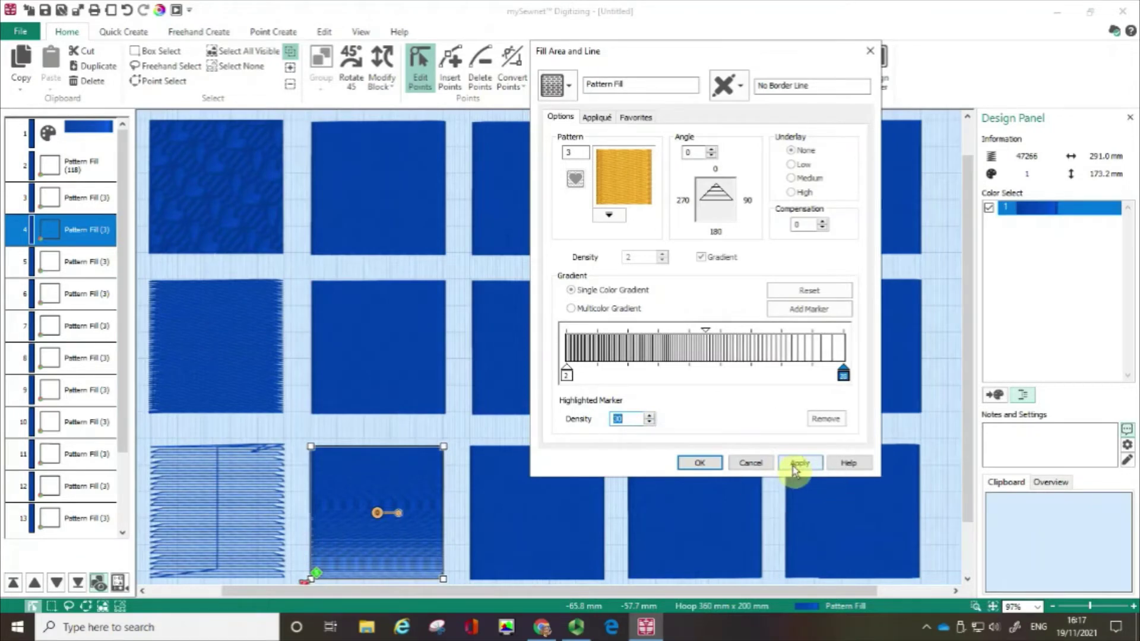
{"action": "left_click", "coordinate": [795, 465]}
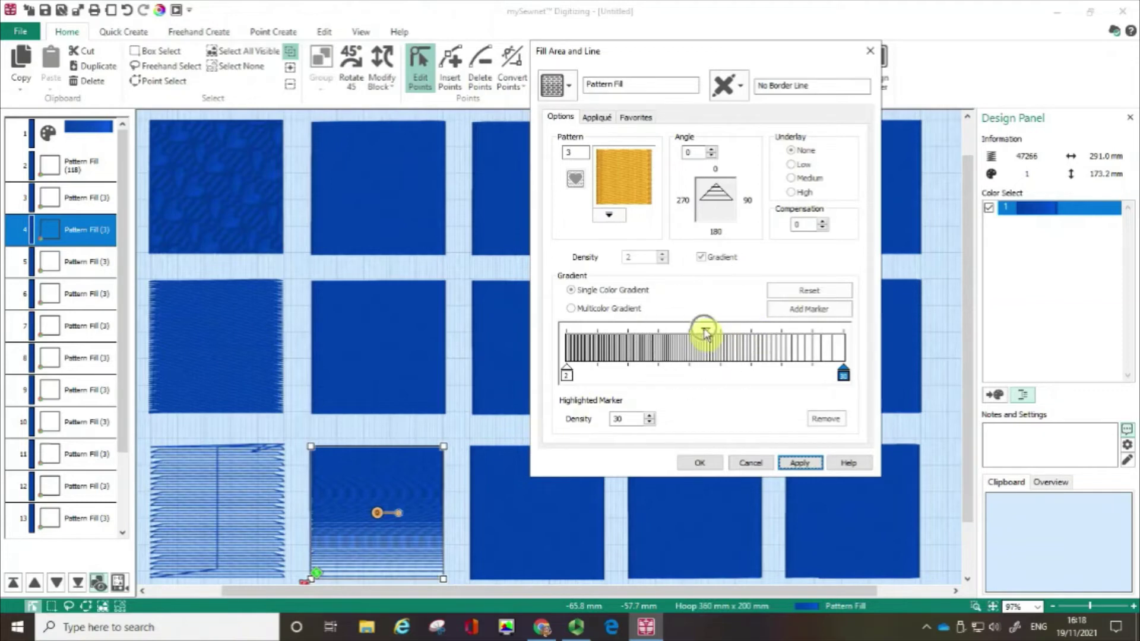
- Shift the gradient midpoint toward the start, apply it, and close the fill settings
{"action": "left_click_drag", "start_coordinate": [705, 334], "coordinate": [567, 333]}
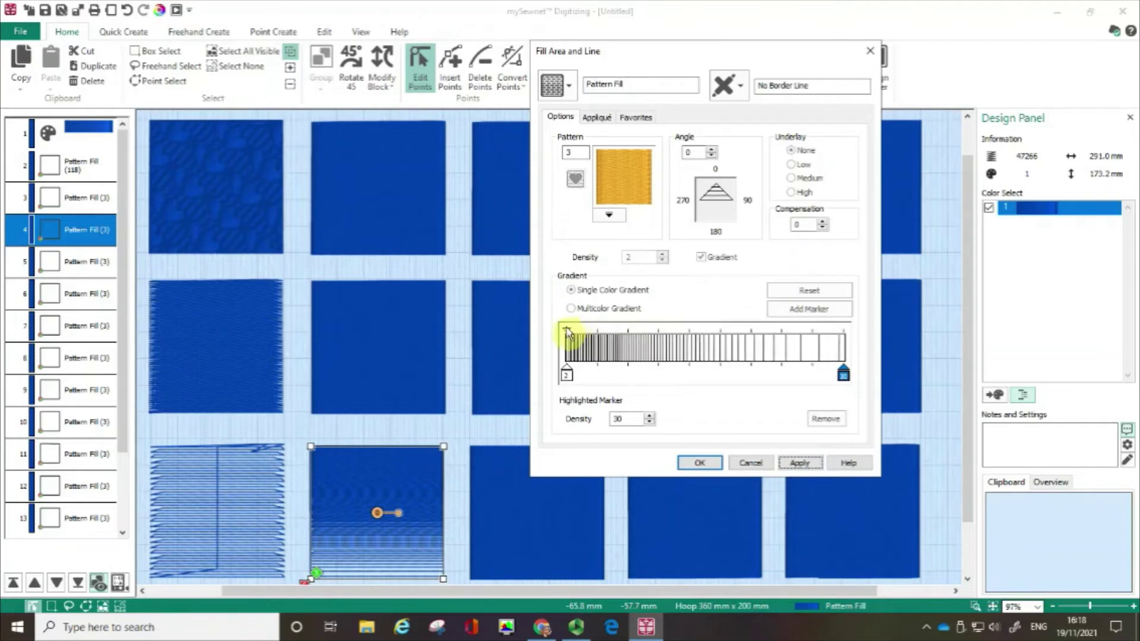
{"action": "left_click", "coordinate": [800, 463]}
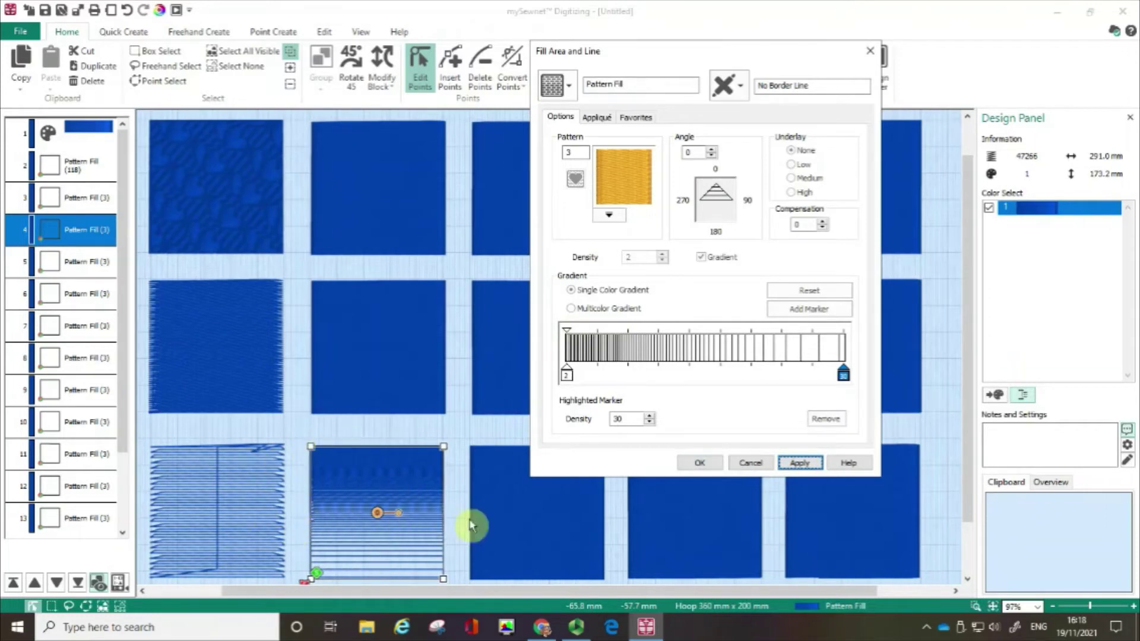
{"action": "left_click", "coordinate": [697, 464]}
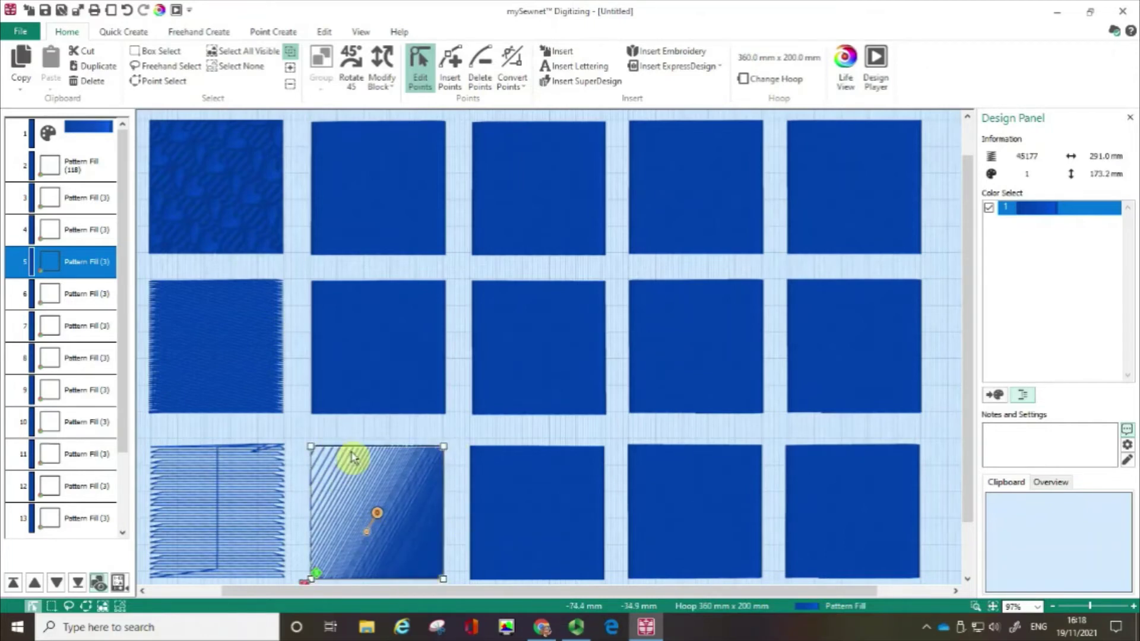
{"action": "key", "text": "Tab"}
{"action": "key", "text": "shift+Tab"}
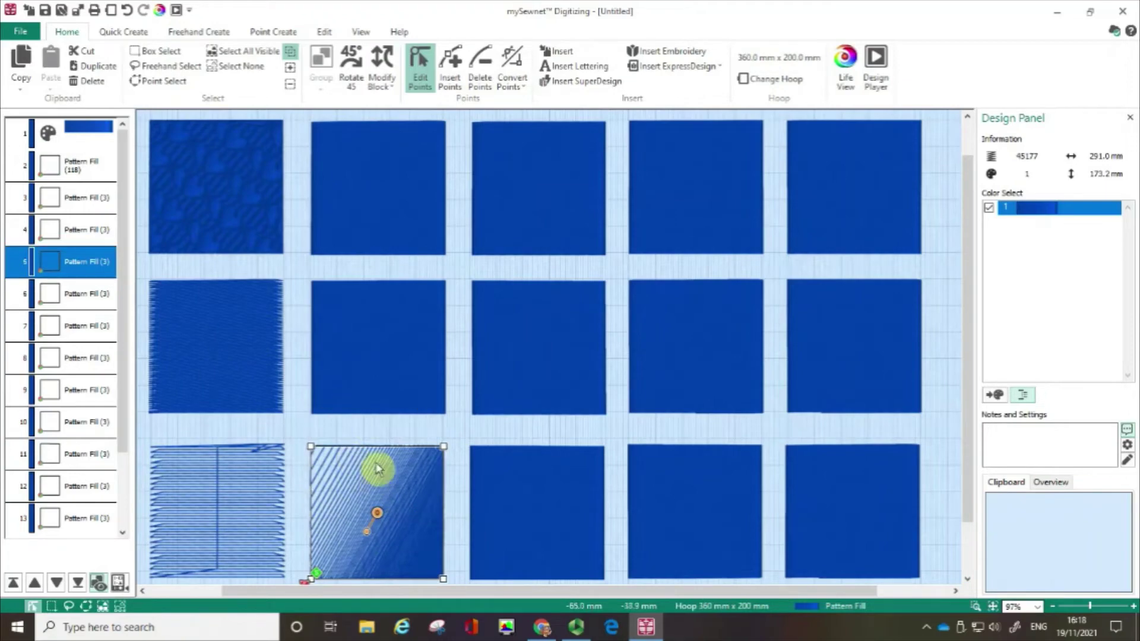
- Give the middle-row second square an even single-colour gradient at density 40 and apply it
{"action": "left_click", "coordinate": [370, 357]}
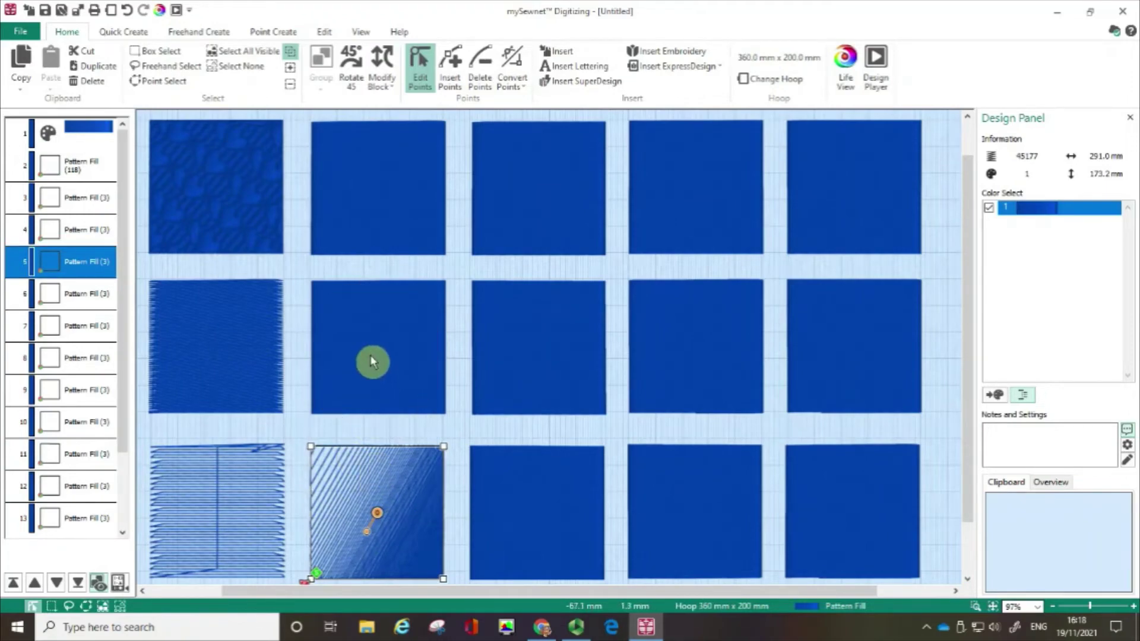
{"action": "double_click", "coordinate": [372, 360]}
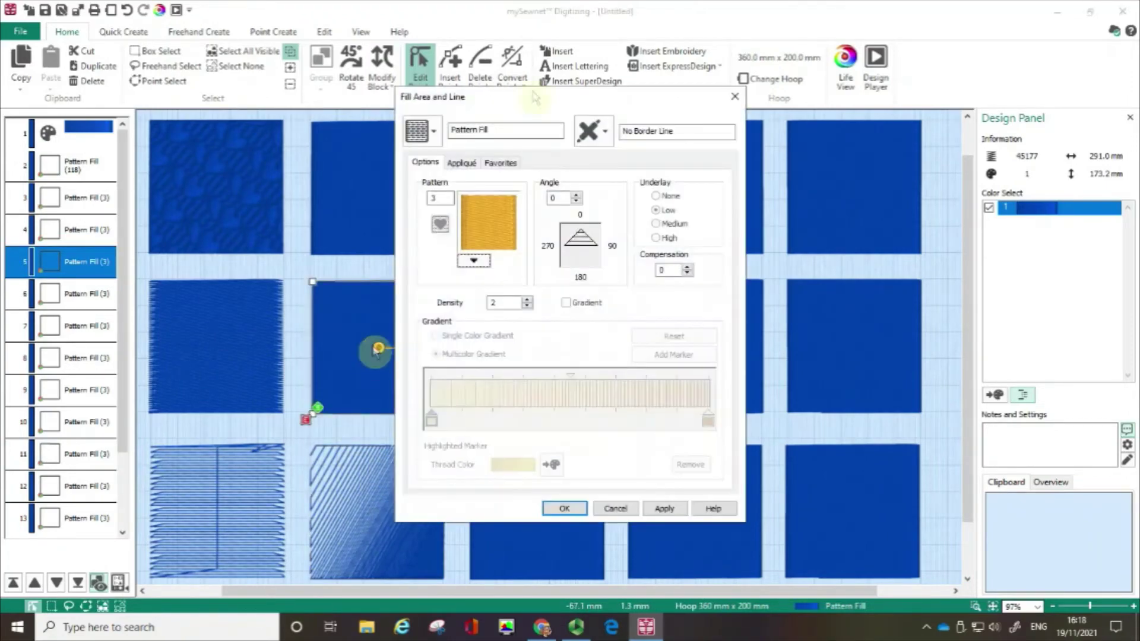
{"action": "left_click_drag", "start_coordinate": [534, 97], "coordinate": [730, 86]}
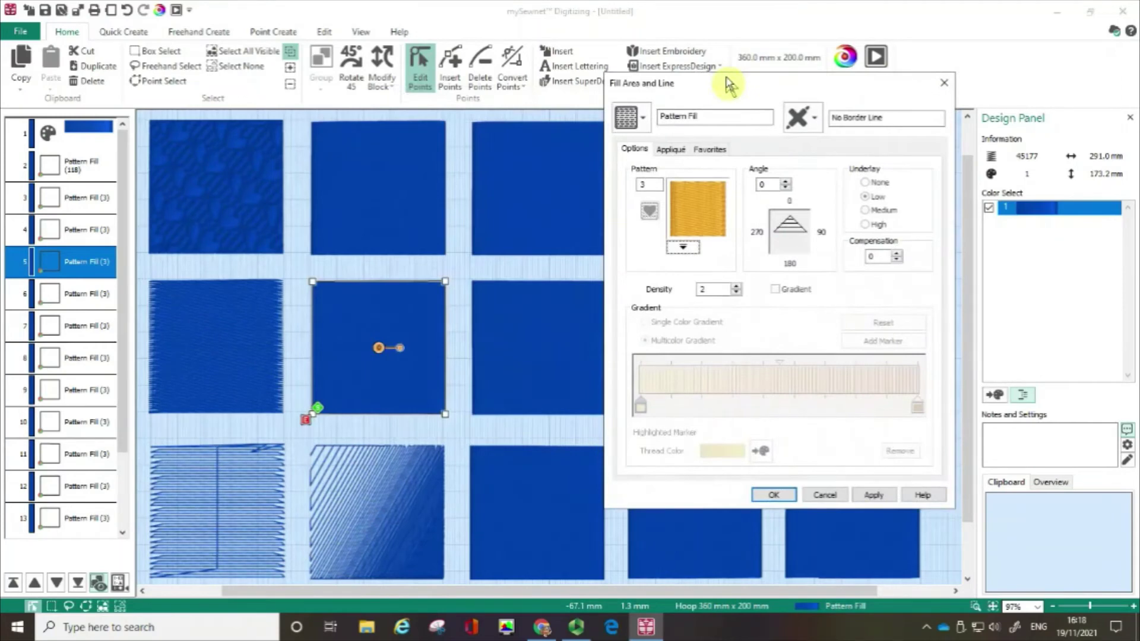
{"action": "left_click", "coordinate": [775, 290]}
{"action": "left_click", "coordinate": [670, 322]}
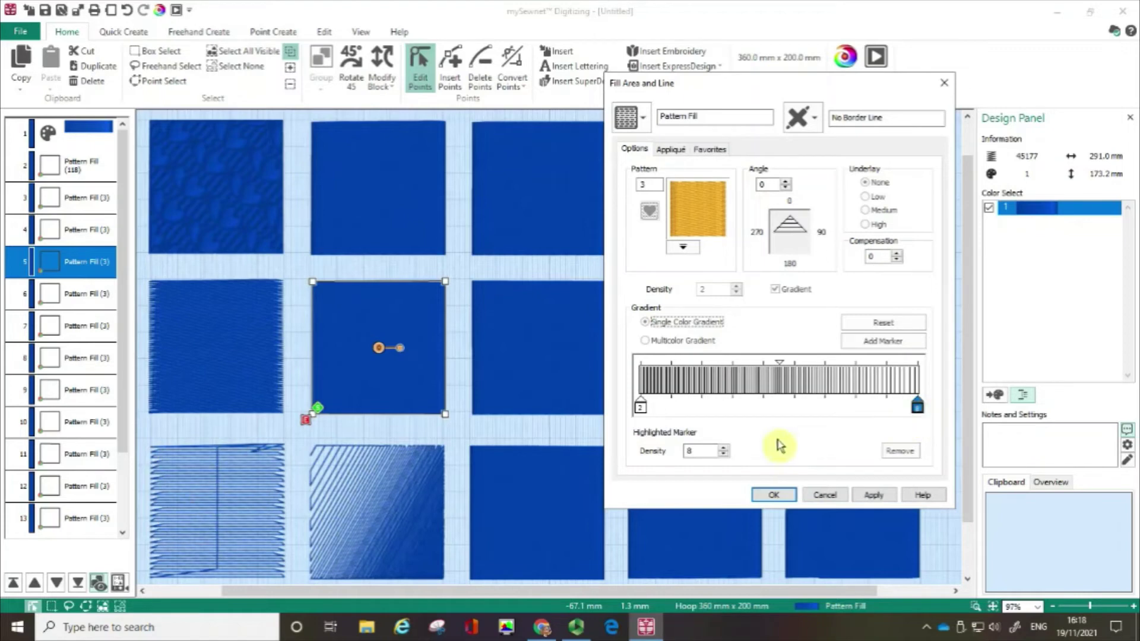
{"action": "scroll", "coordinate": [723, 452], "scroll_direction": "up", "scroll_amount": 14}
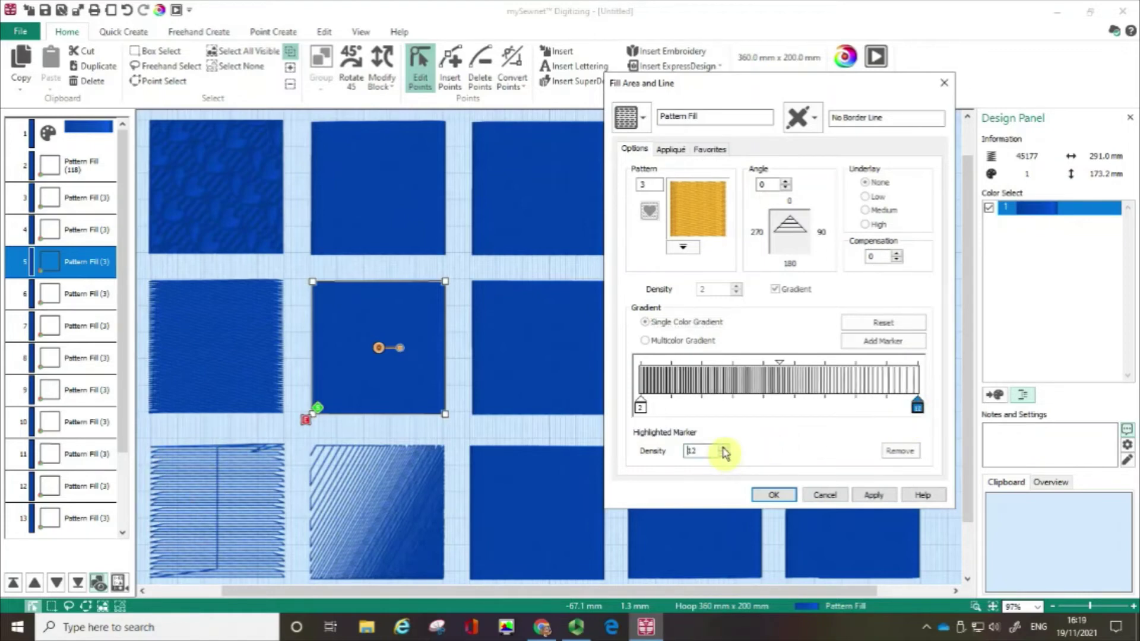
{"action": "scroll", "coordinate": [723, 452], "scroll_direction": "up", "scroll_amount": 18}
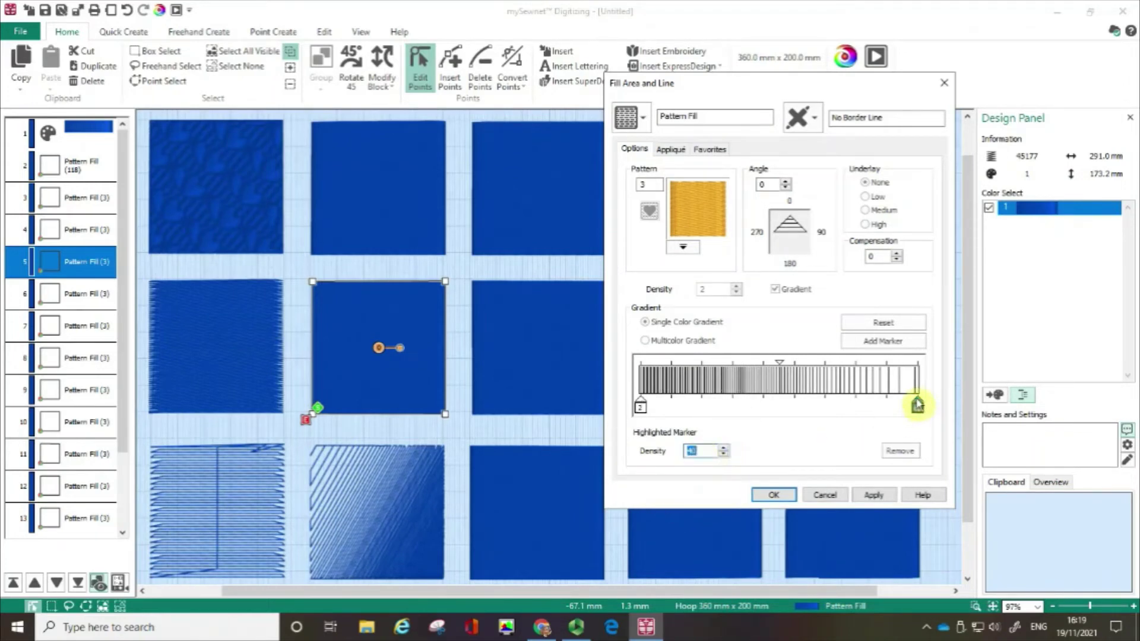
{"action": "left_click_drag", "start_coordinate": [917, 405], "coordinate": [642, 406]}
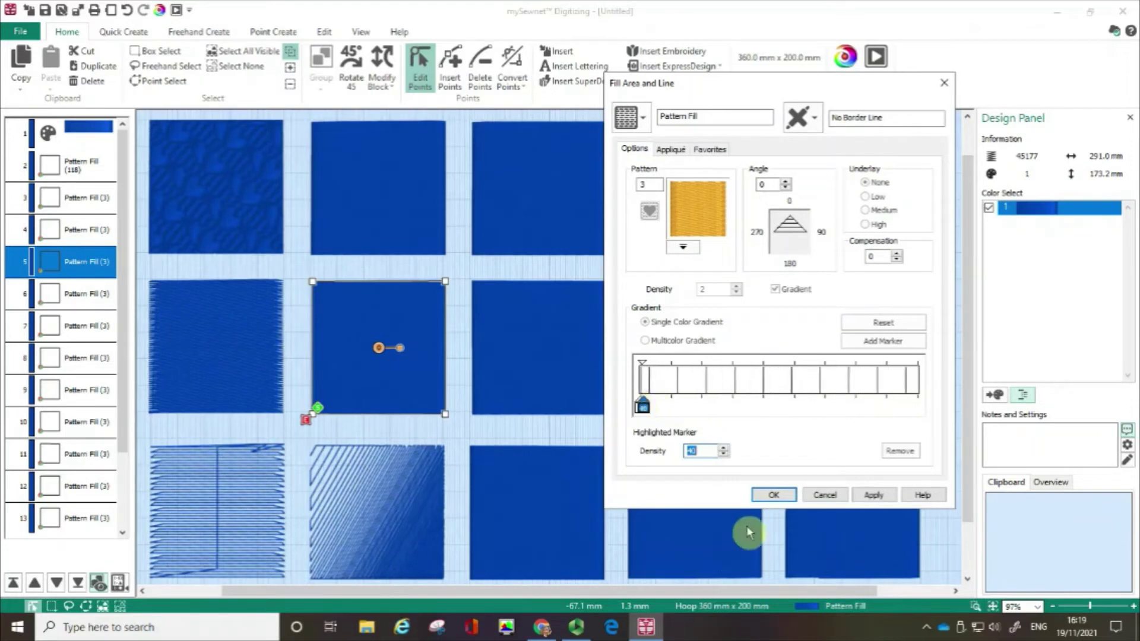
{"action": "left_click", "coordinate": [872, 496]}
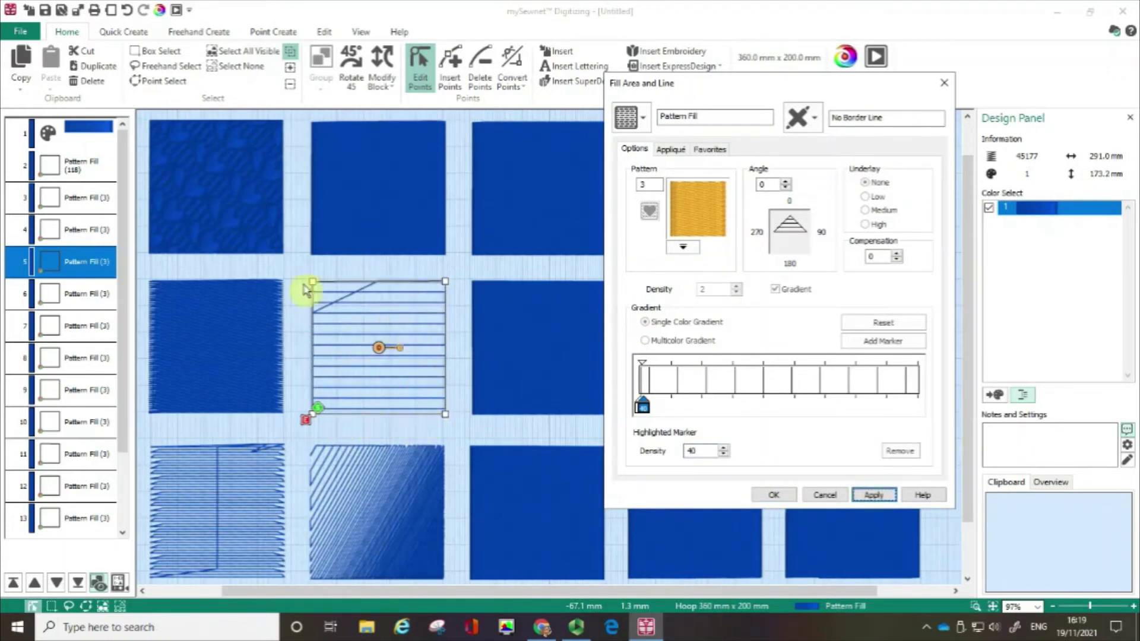
{"action": "left_click", "coordinate": [771, 498]}
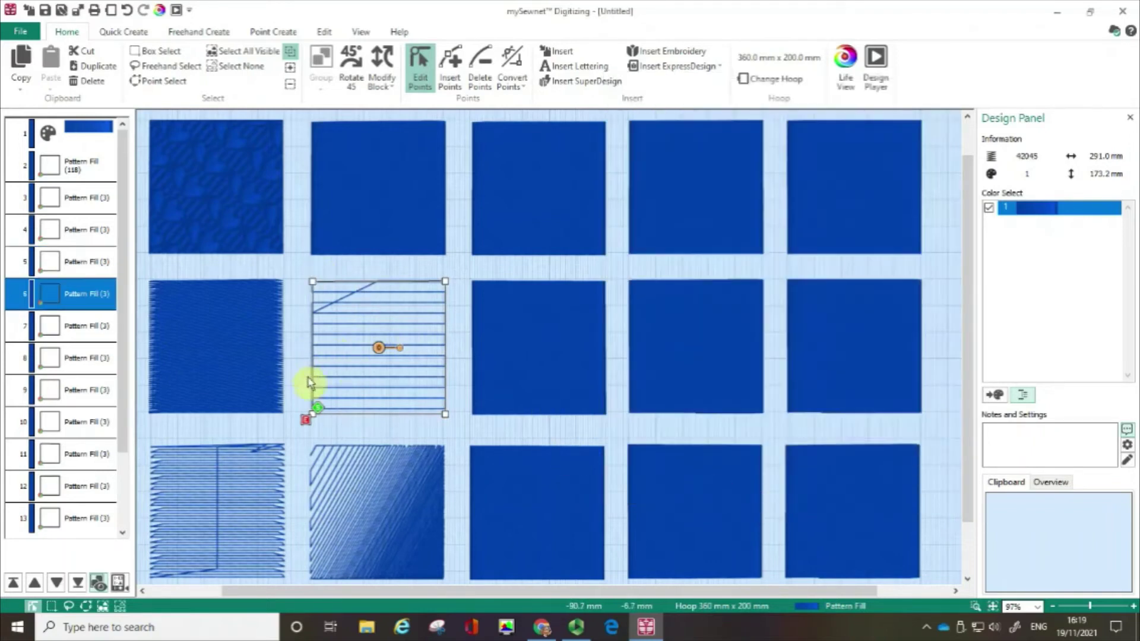
- Move the middle square's stitch start to its top-right corner and angle its sparse stitch lines diagonally
{"action": "left_click", "coordinate": [319, 411]}
{"action": "left_click_drag", "start_coordinate": [319, 413], "coordinate": [405, 312]}
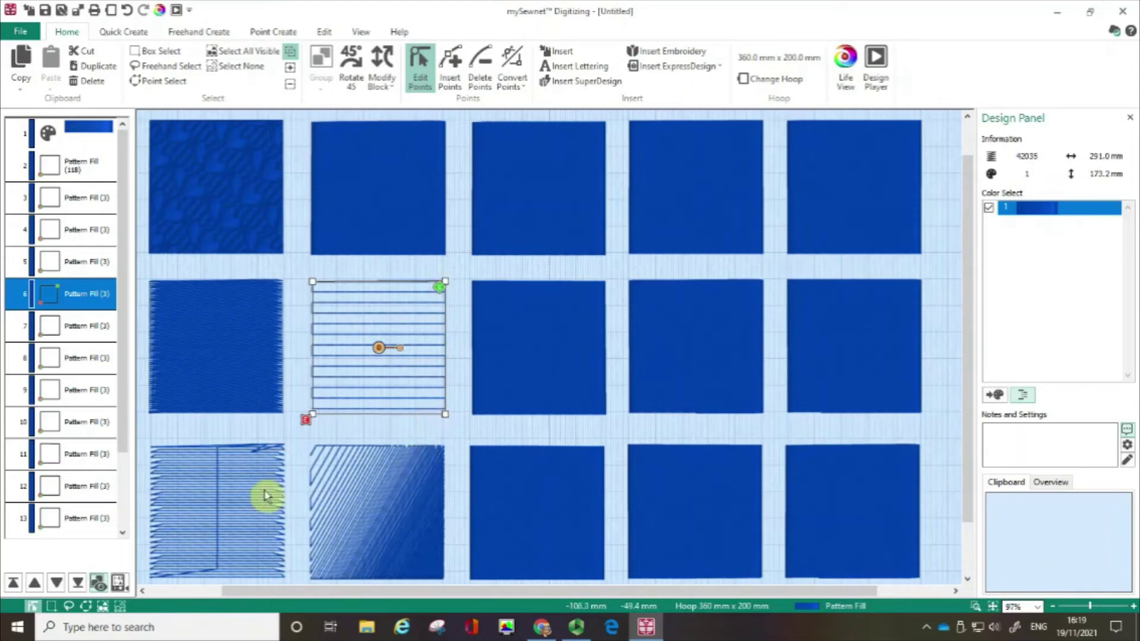
{"action": "left_click", "coordinate": [265, 456]}
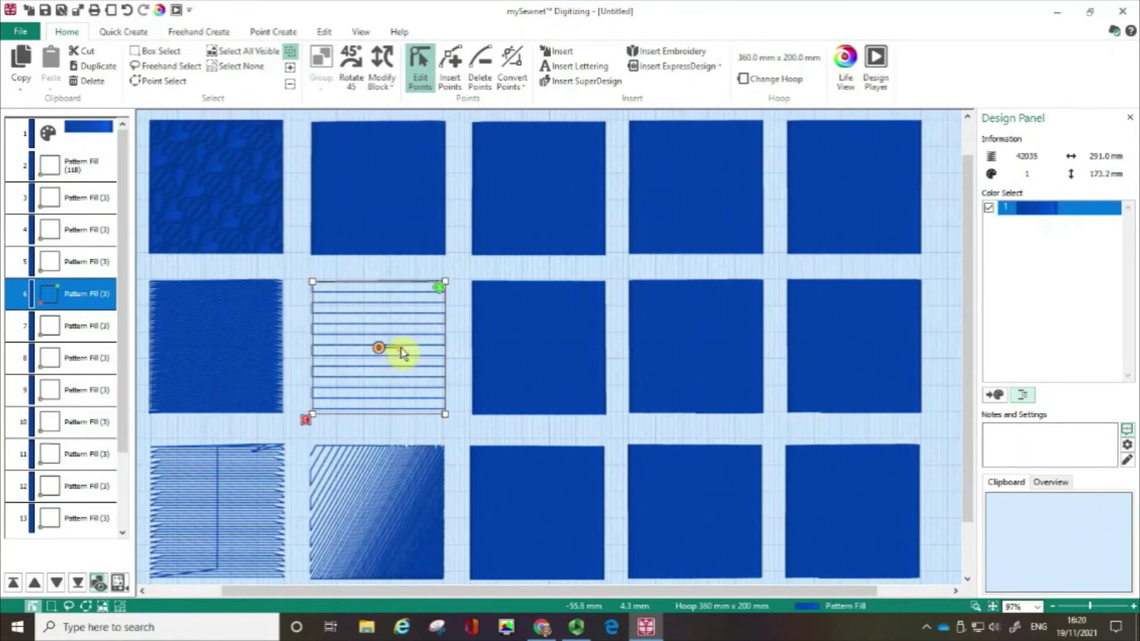
{"action": "left_click_drag", "start_coordinate": [400, 352], "coordinate": [396, 362]}
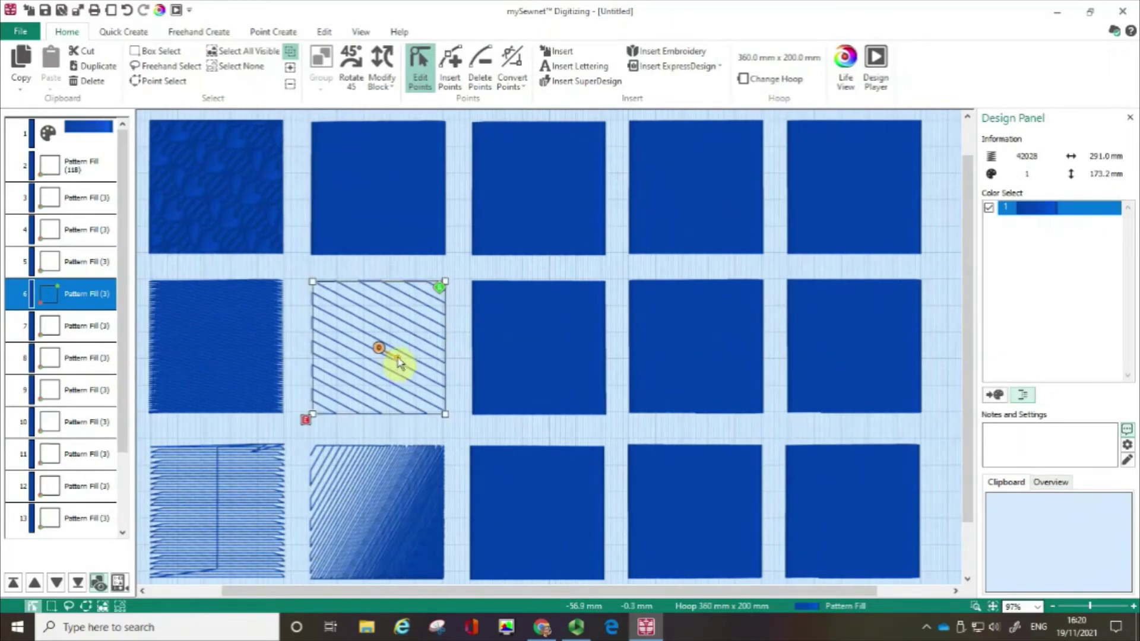
{"action": "left_click", "coordinate": [401, 212]}
- Turn on a Multicolor Gradient fill for the second column's top square
{"action": "double_click", "coordinate": [402, 212]}
{"action": "left_click_drag", "start_coordinate": [481, 95], "coordinate": [654, 99]}
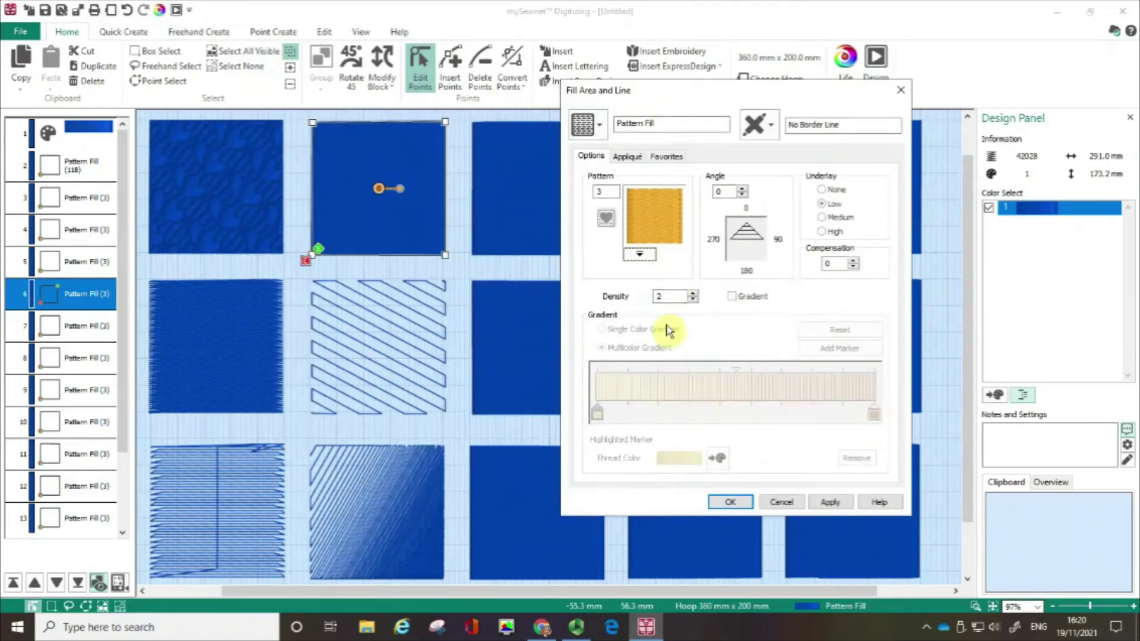
{"action": "left_click", "coordinate": [731, 296]}
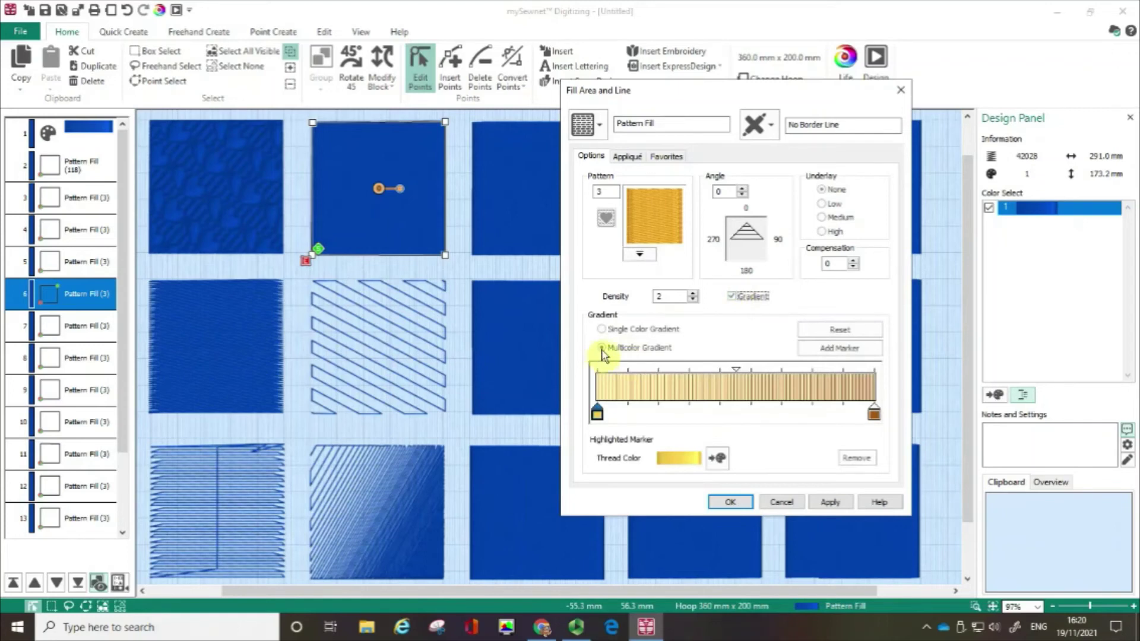
{"action": "left_click", "coordinate": [602, 351]}
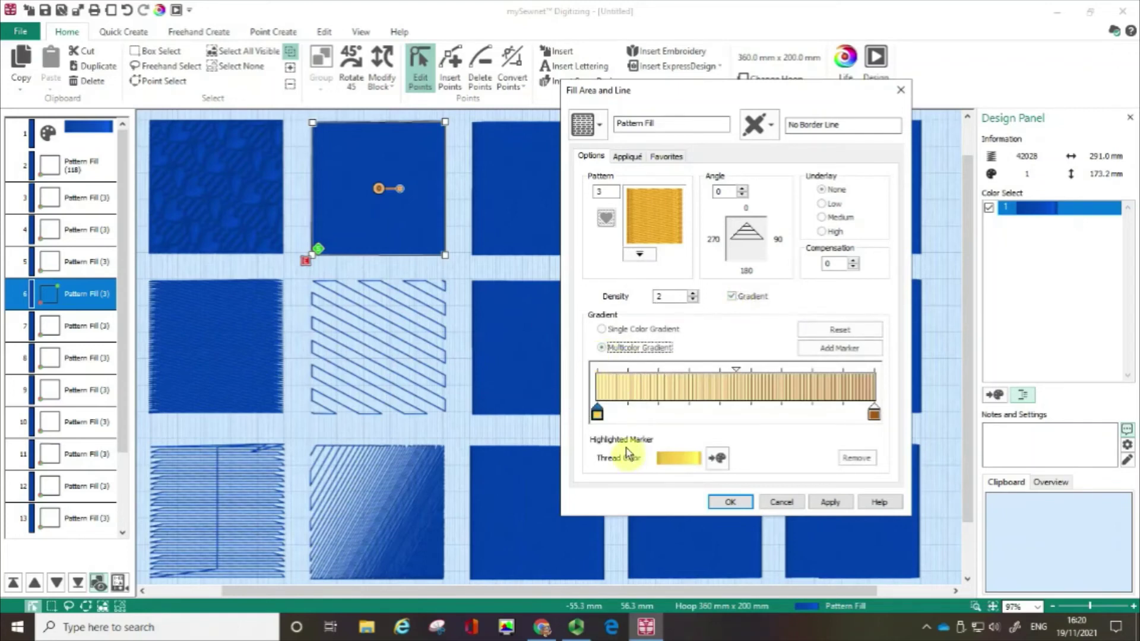
- Set the gradient's starting colour stop to 2527 Soldier Blue thread
{"action": "left_click", "coordinate": [598, 414]}
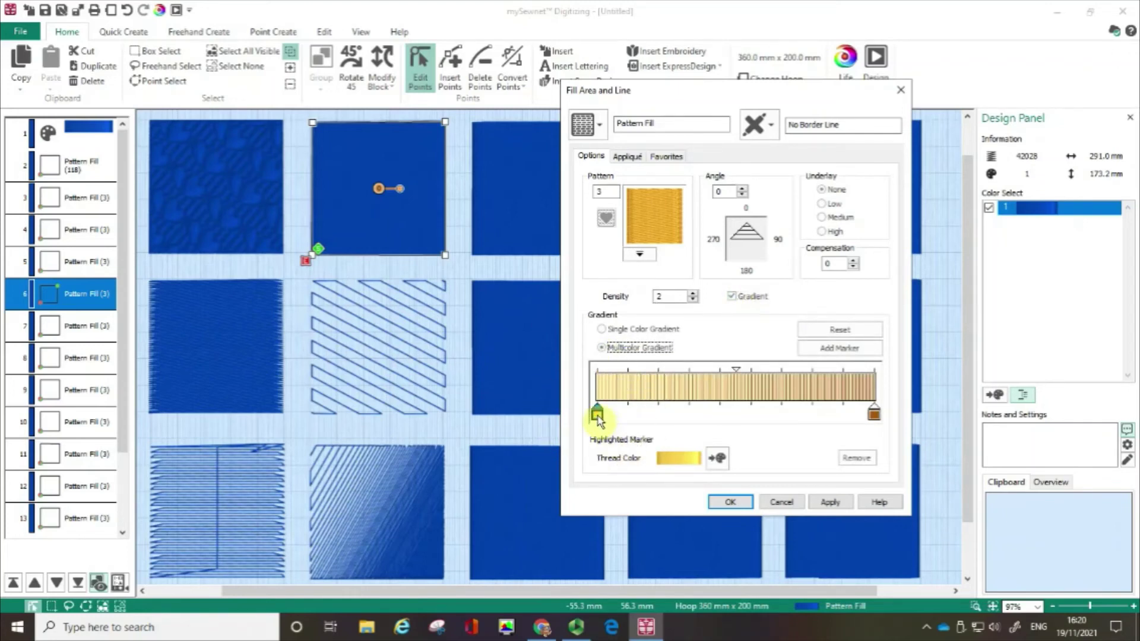
{"action": "left_click", "coordinate": [598, 416]}
{"action": "double_click", "coordinate": [597, 415]}
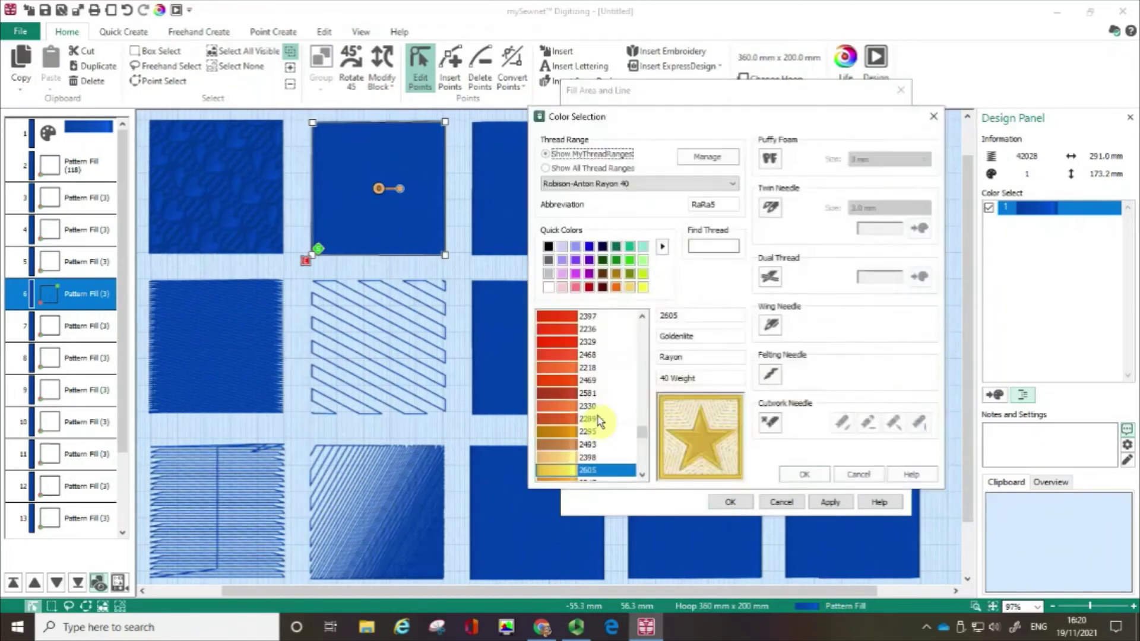
{"action": "left_click", "coordinate": [590, 250]}
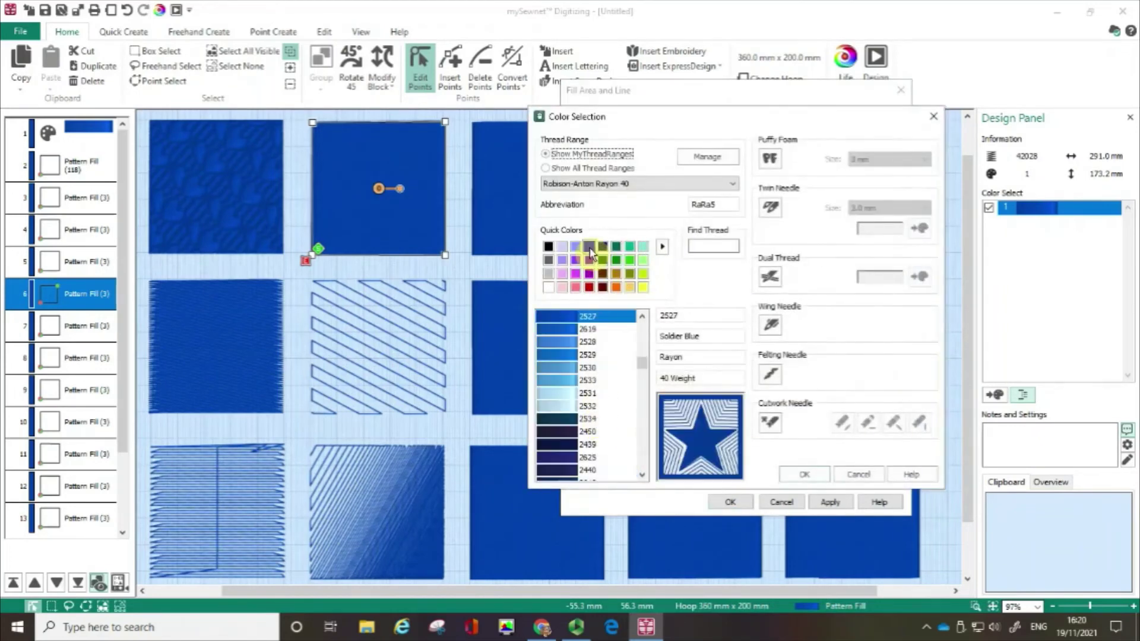
{"action": "left_click", "coordinate": [805, 474]}
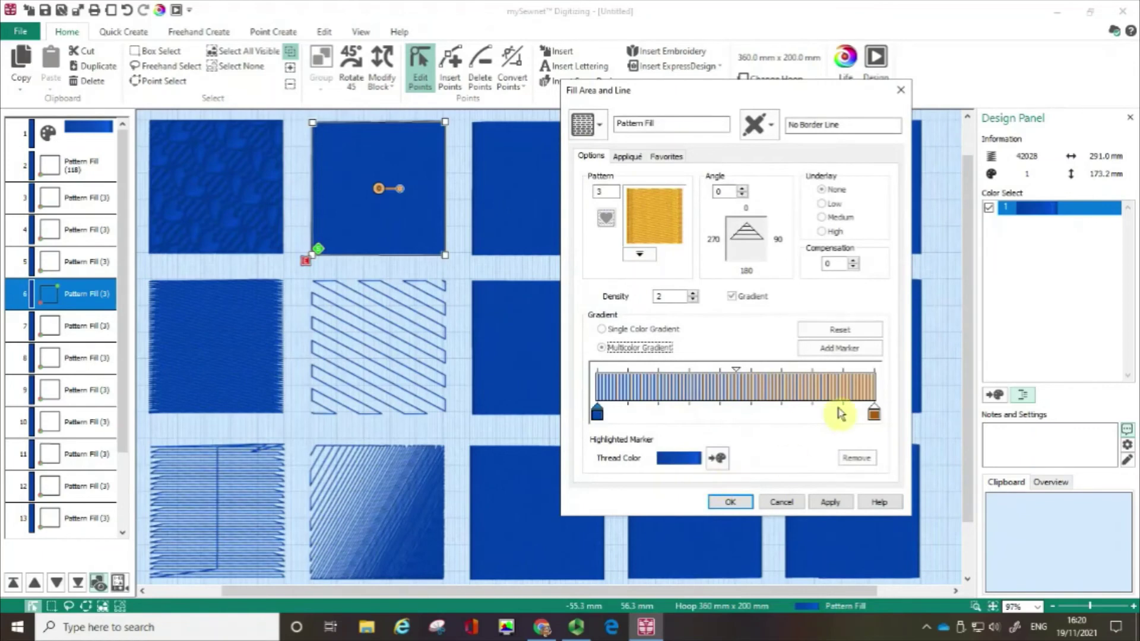
- Set the end colour stop to 2415 Floral Pink and apply the gradient
{"action": "left_click", "coordinate": [873, 414]}
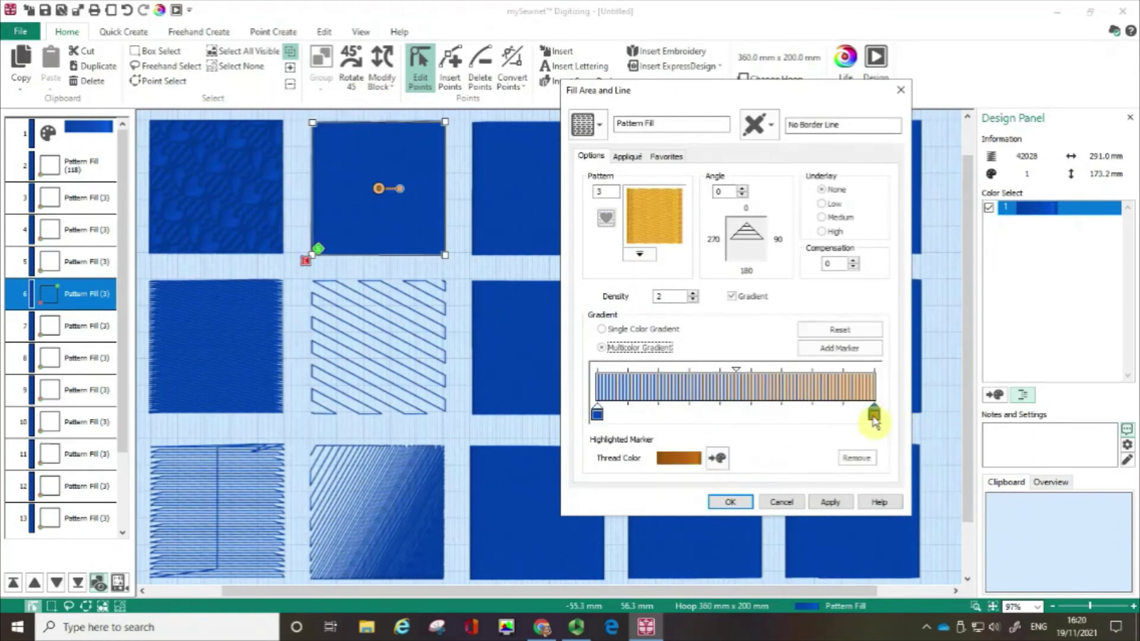
{"action": "left_click", "coordinate": [716, 458]}
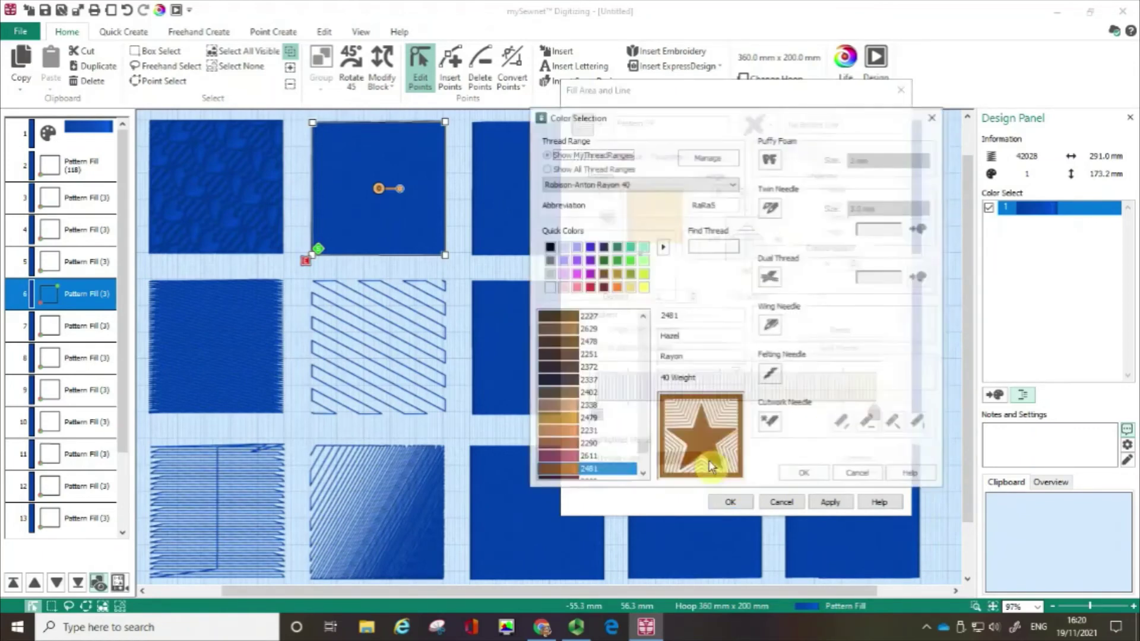
{"action": "left_click", "coordinate": [575, 273]}
{"action": "left_click", "coordinate": [797, 473]}
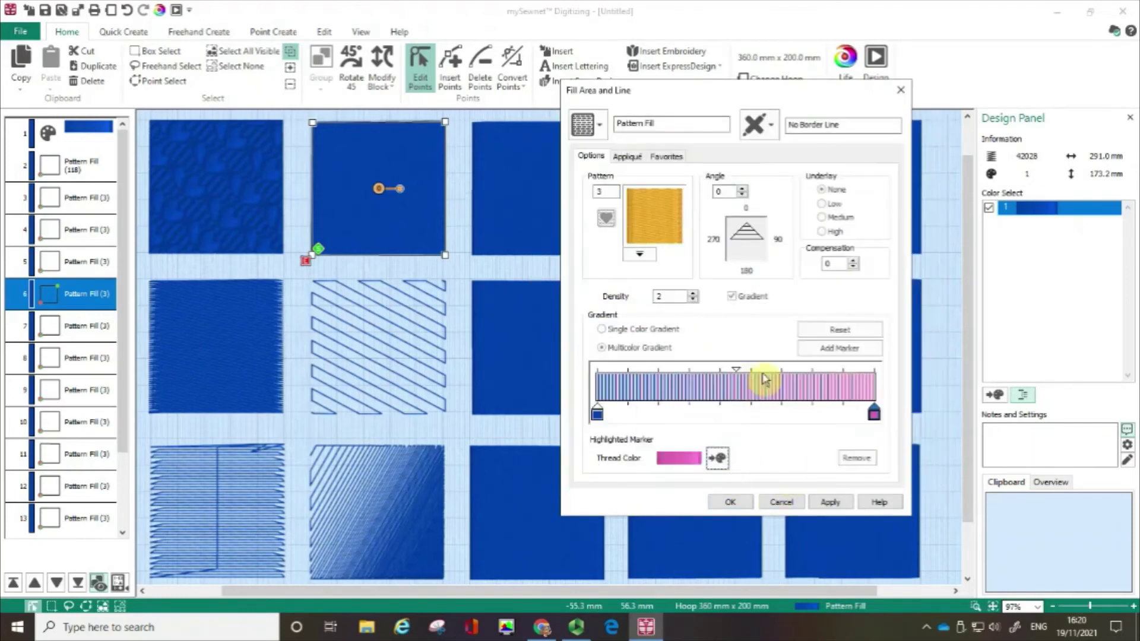
{"action": "left_click", "coordinate": [831, 502]}
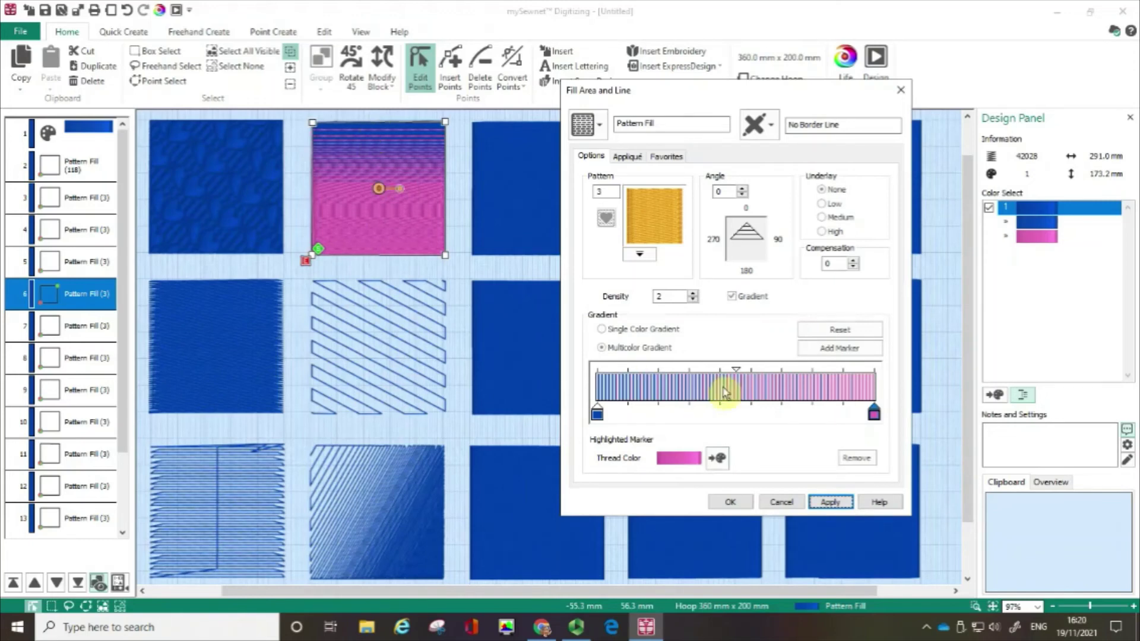
- Shift the blue-pink blend point and apply a sparser fill density of 5
{"action": "left_click_drag", "start_coordinate": [738, 374], "coordinate": [770, 375]}
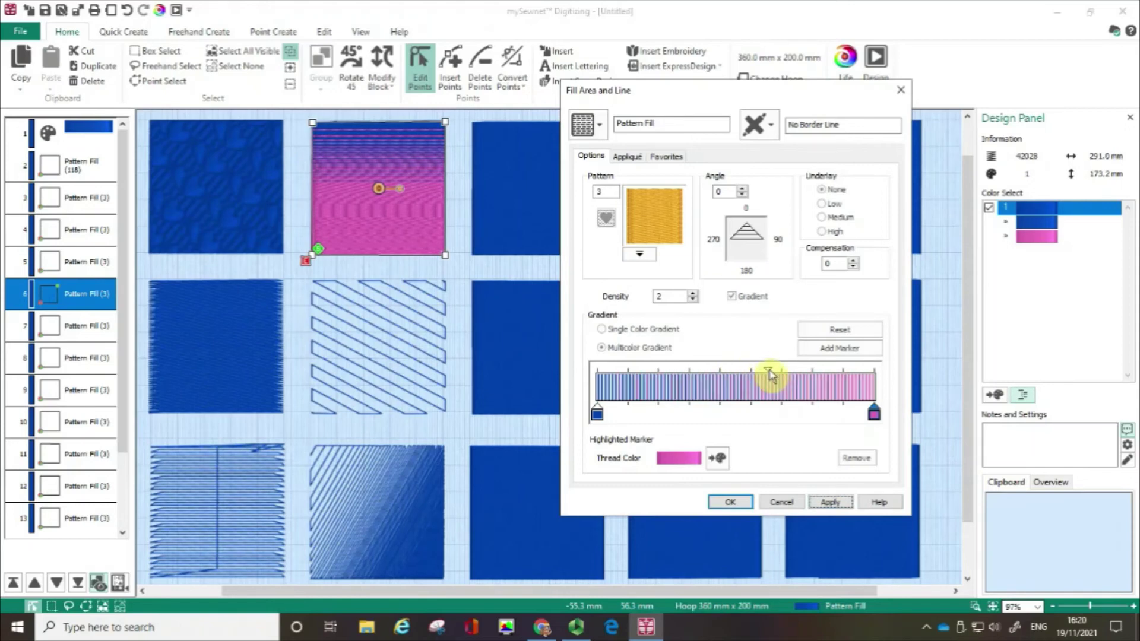
{"action": "left_click", "coordinate": [693, 300]}
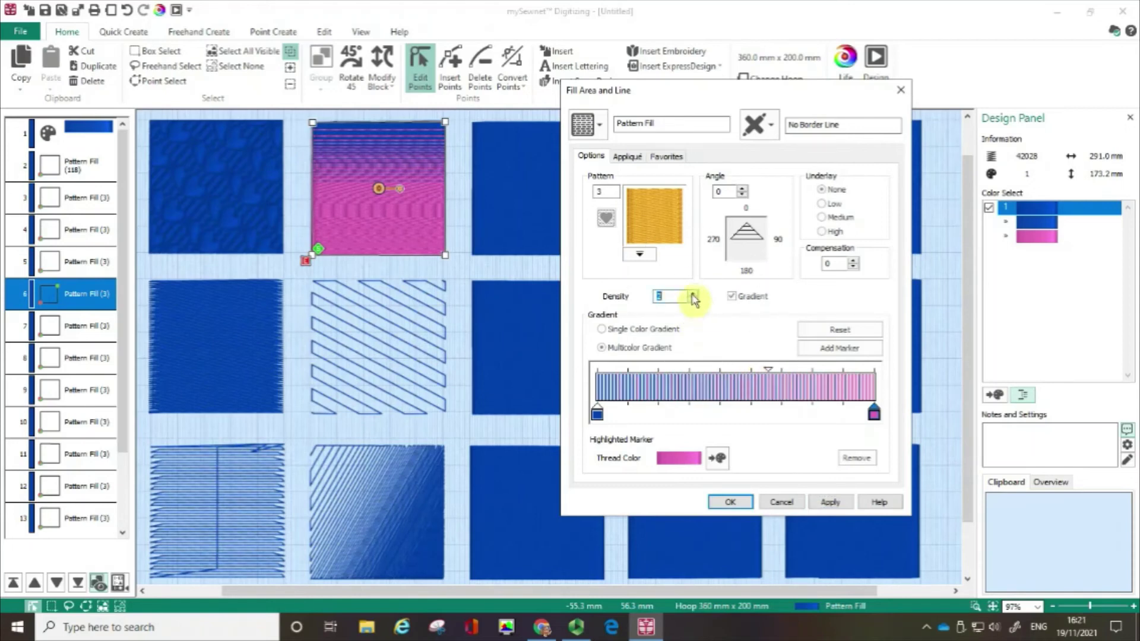
{"action": "left_click", "coordinate": [694, 298]}
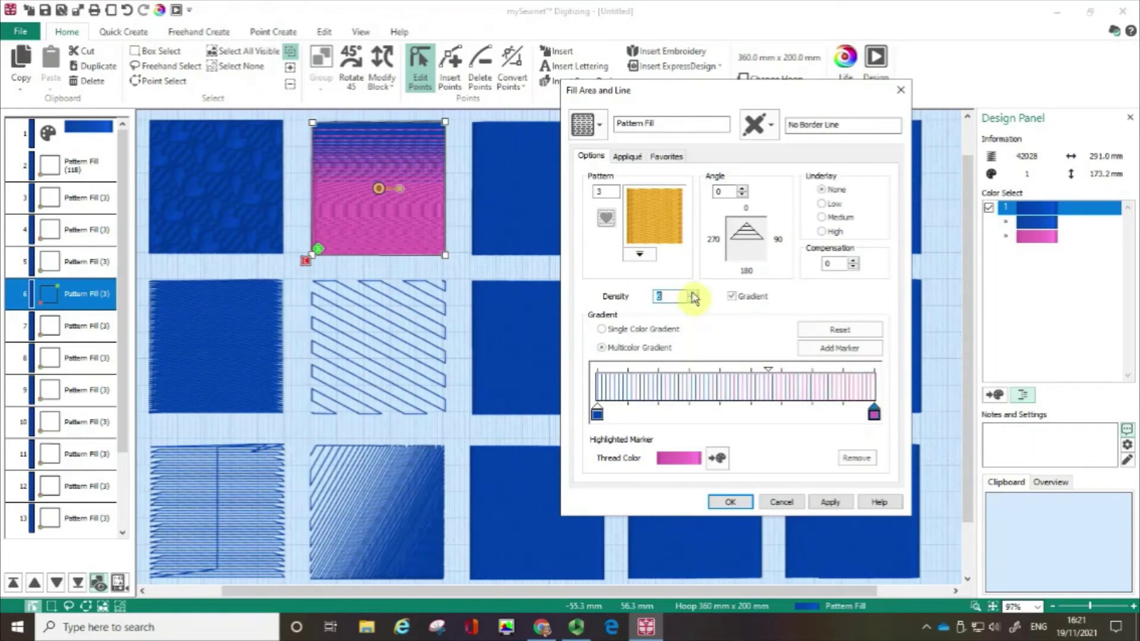
{"action": "left_click", "coordinate": [691, 299]}
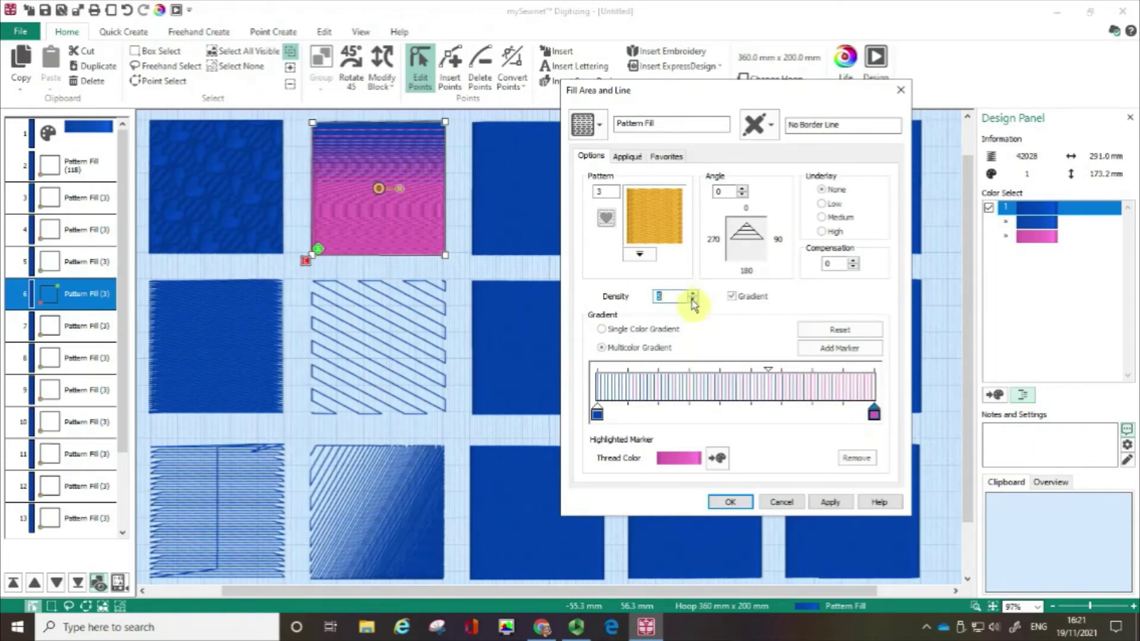
{"action": "left_click", "coordinate": [829, 503]}
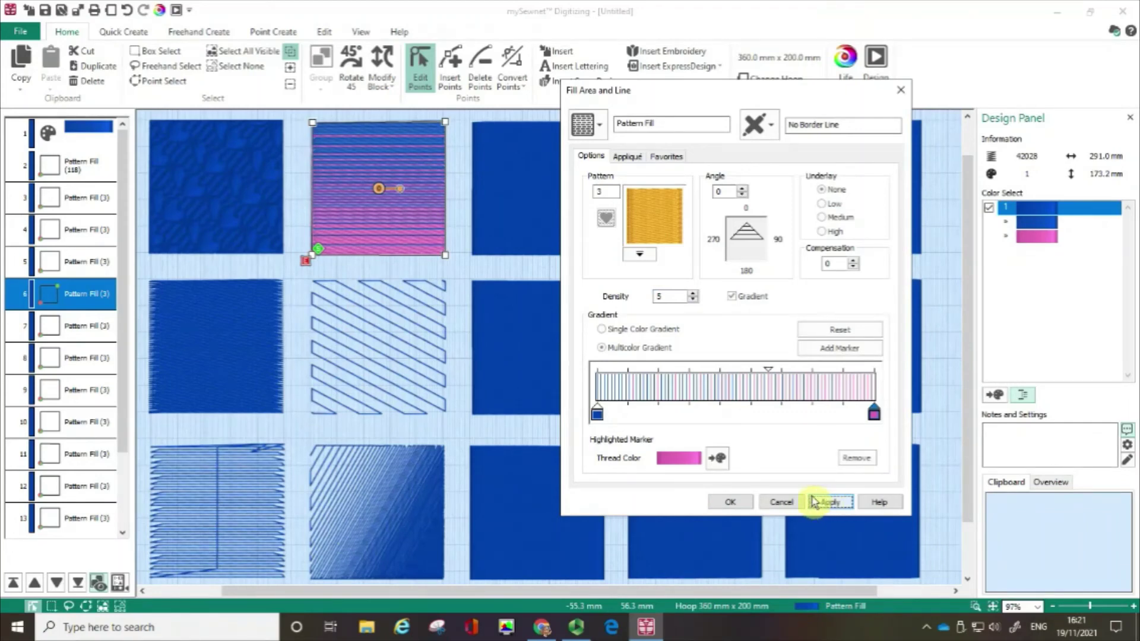
- Add a colour stop and make the end stop 2517 Seafrost, then apply
{"action": "left_click", "coordinate": [825, 354]}
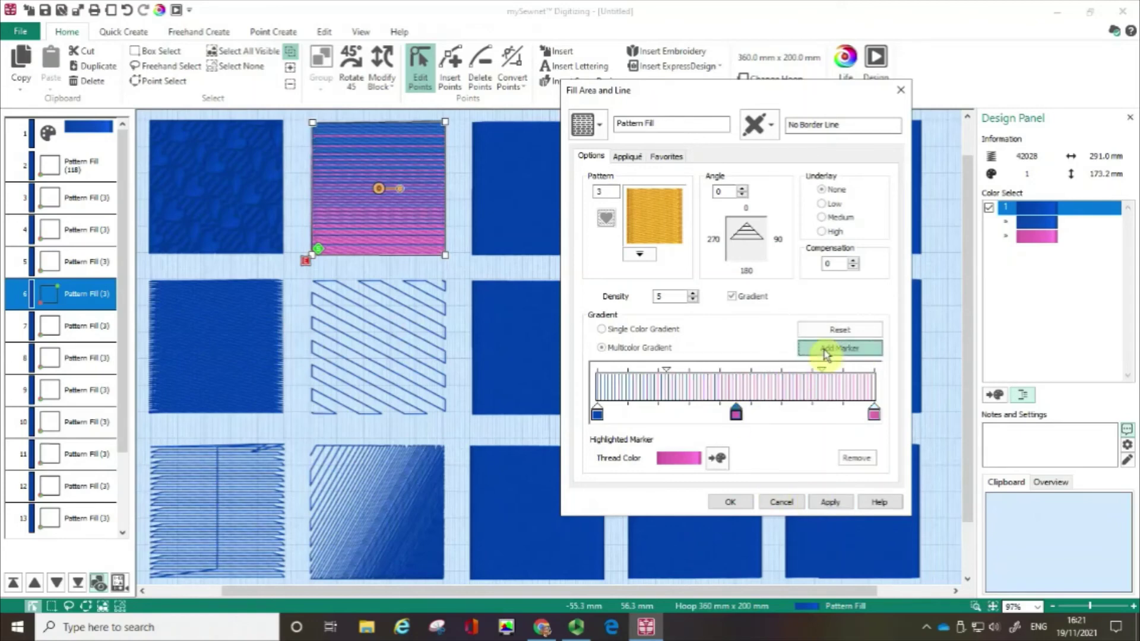
{"action": "left_click", "coordinate": [873, 414]}
{"action": "left_click", "coordinate": [873, 413]}
{"action": "double_click", "coordinate": [874, 413]}
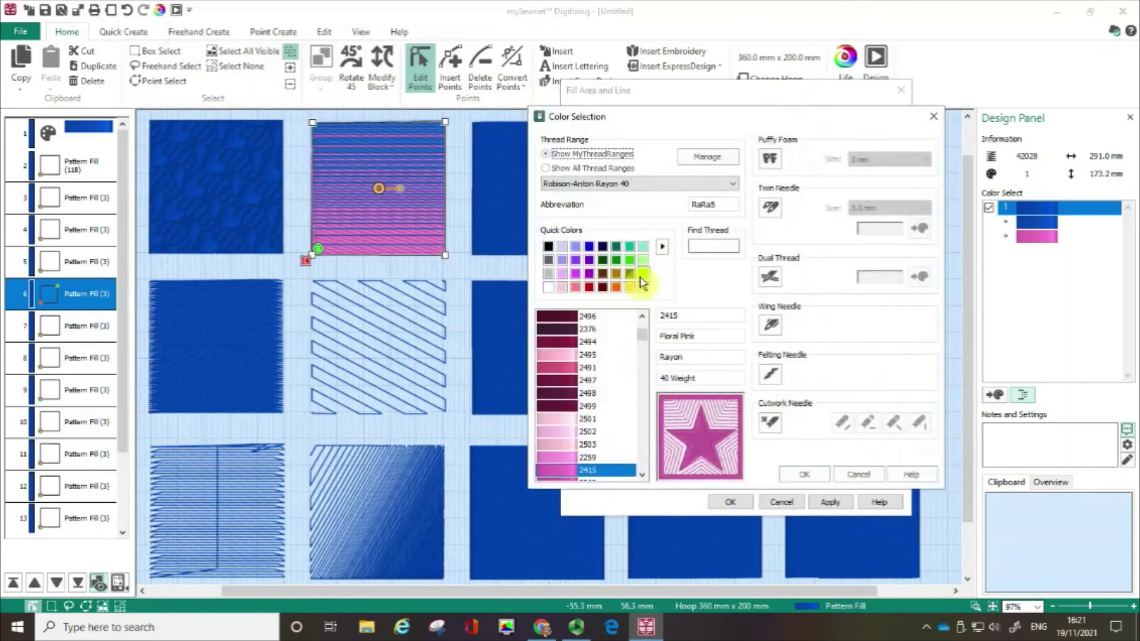
{"action": "left_click", "coordinate": [643, 245]}
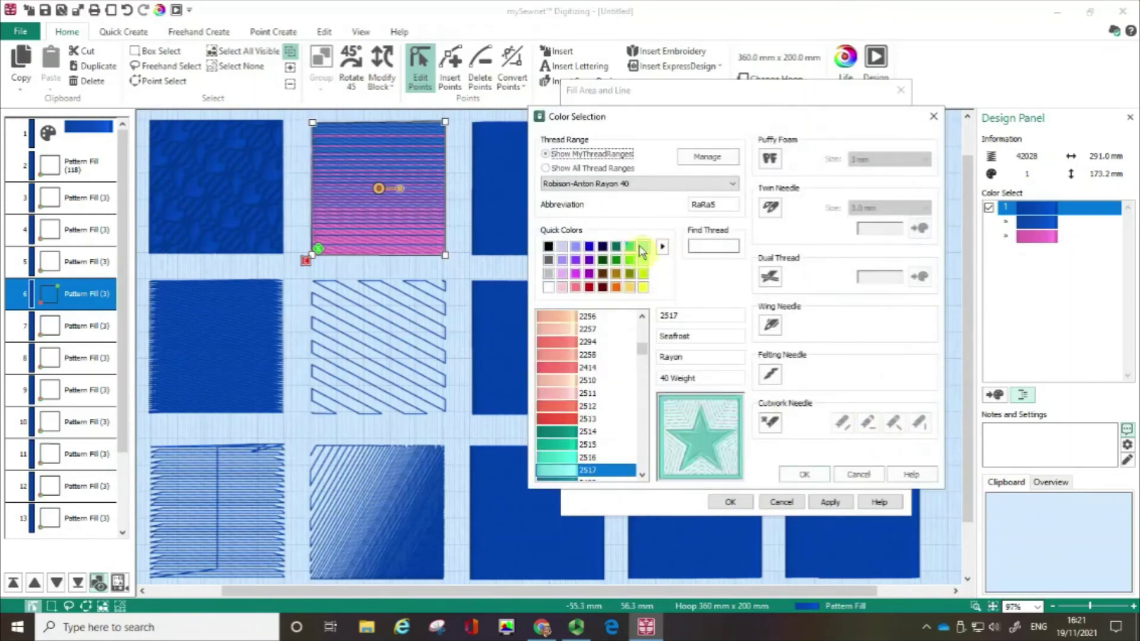
{"action": "left_click", "coordinate": [804, 474]}
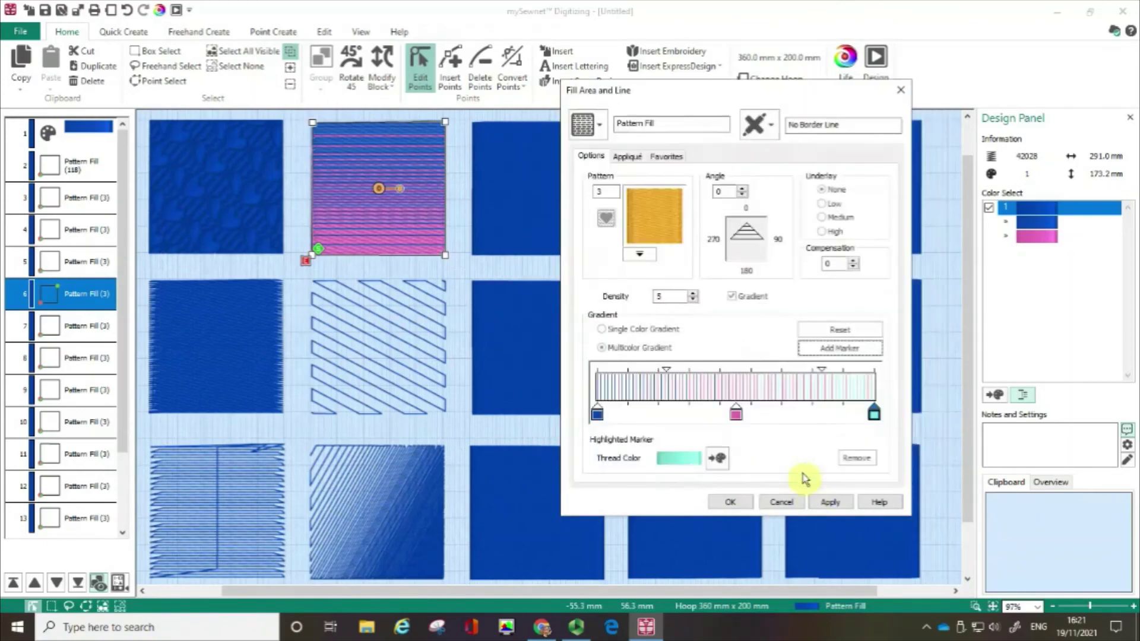
{"action": "left_click", "coordinate": [742, 503]}
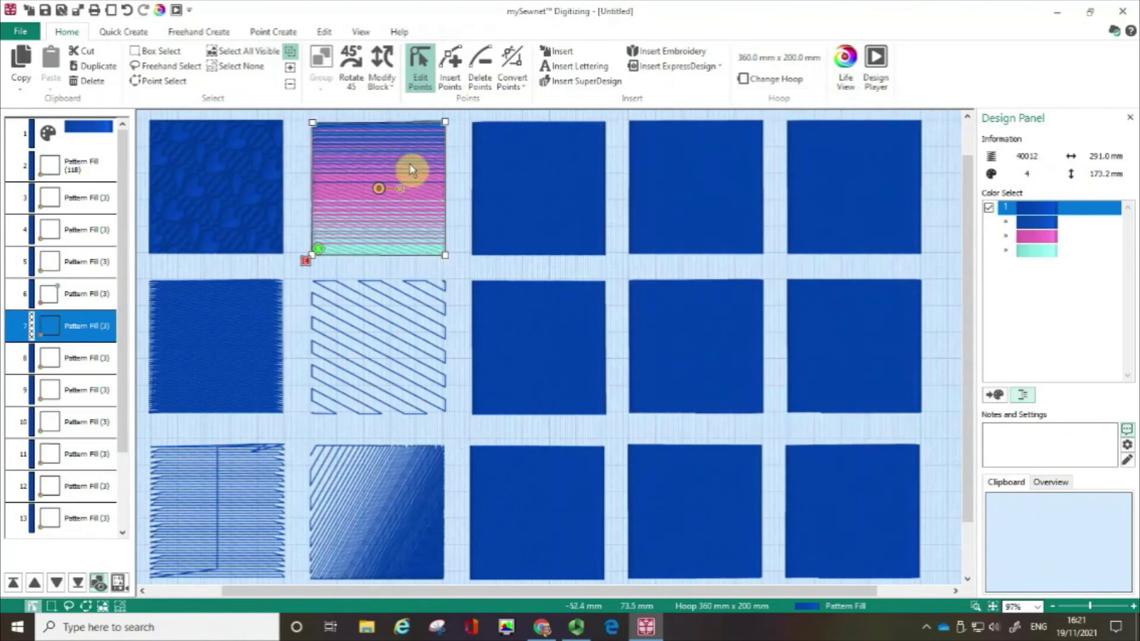
- Slide the pink colour stop and its blend point slightly right toward turquoise, and apply
{"action": "right_click", "coordinate": [365, 215]}
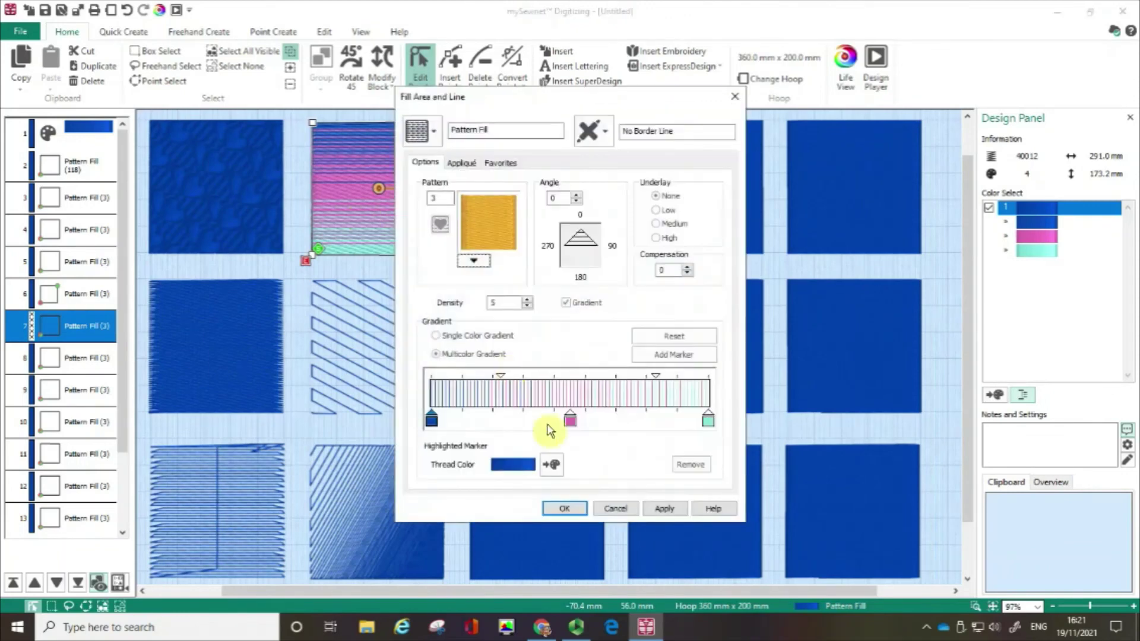
{"action": "left_click_drag", "start_coordinate": [500, 379], "coordinate": [520, 380]}
{"action": "left_click_drag", "start_coordinate": [570, 420], "coordinate": [596, 419]}
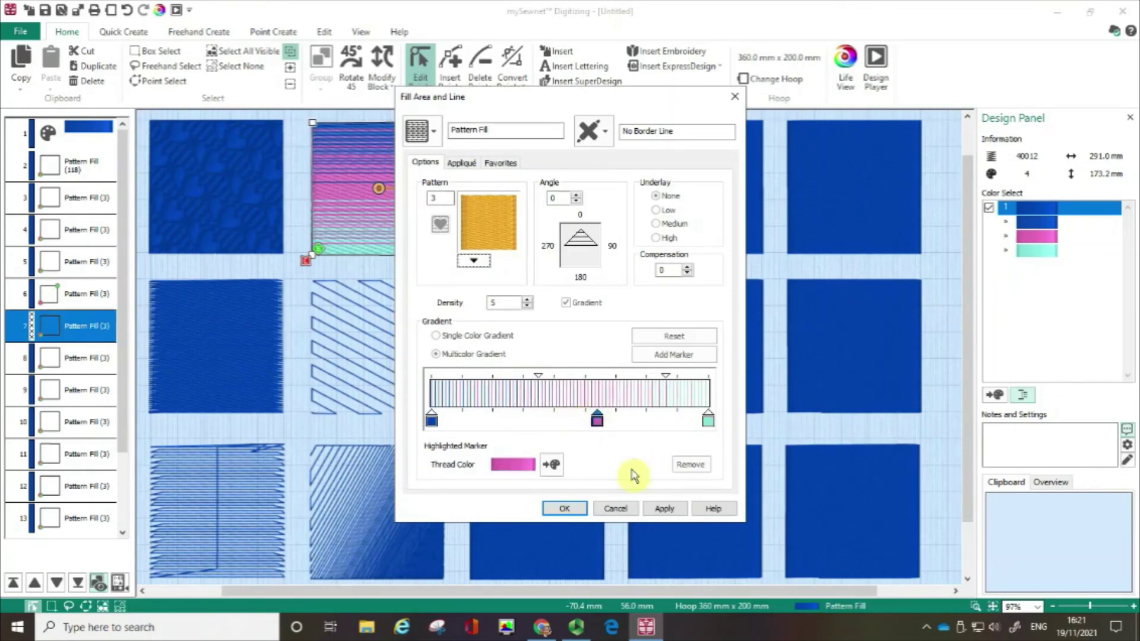
{"action": "left_click", "coordinate": [665, 509]}
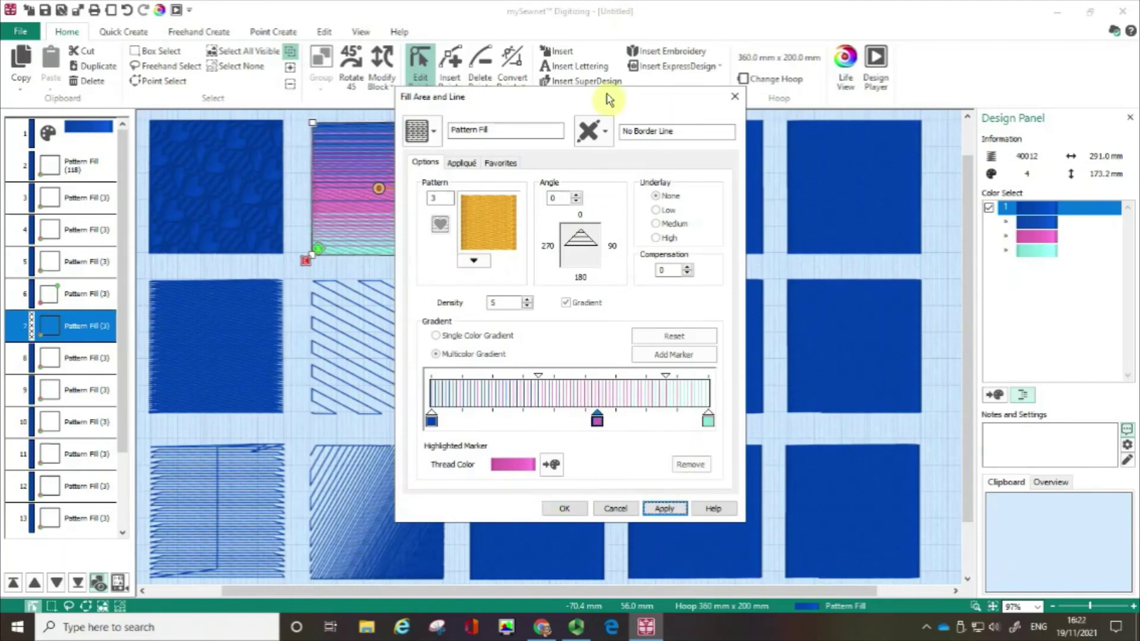
{"action": "left_click_drag", "start_coordinate": [606, 99], "coordinate": [737, 106]}
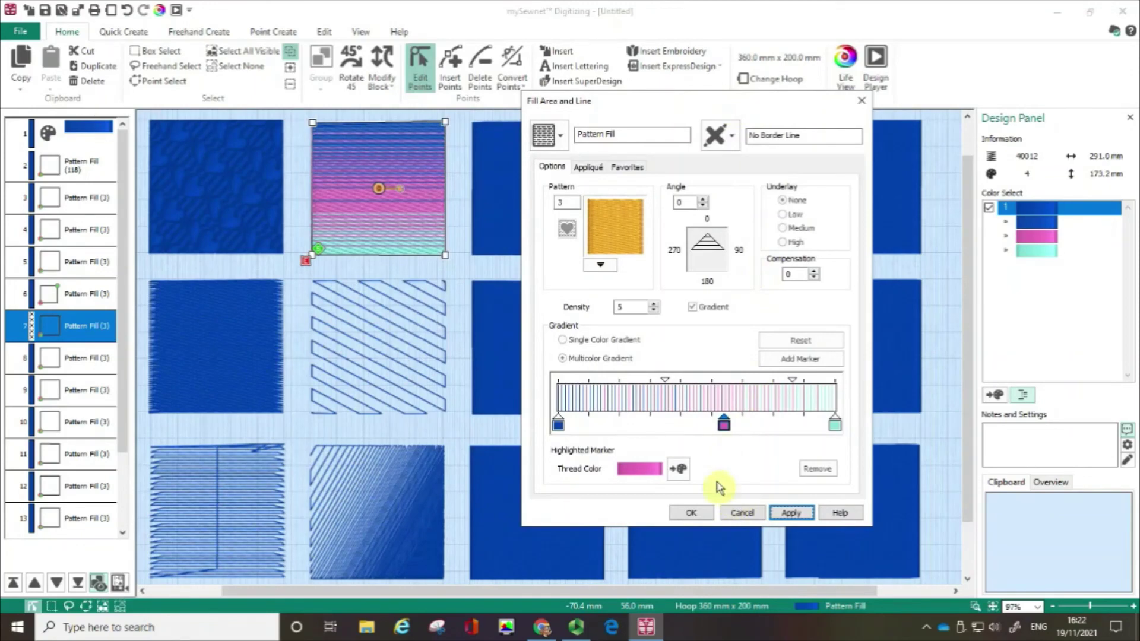
{"action": "left_click", "coordinate": [701, 515]}
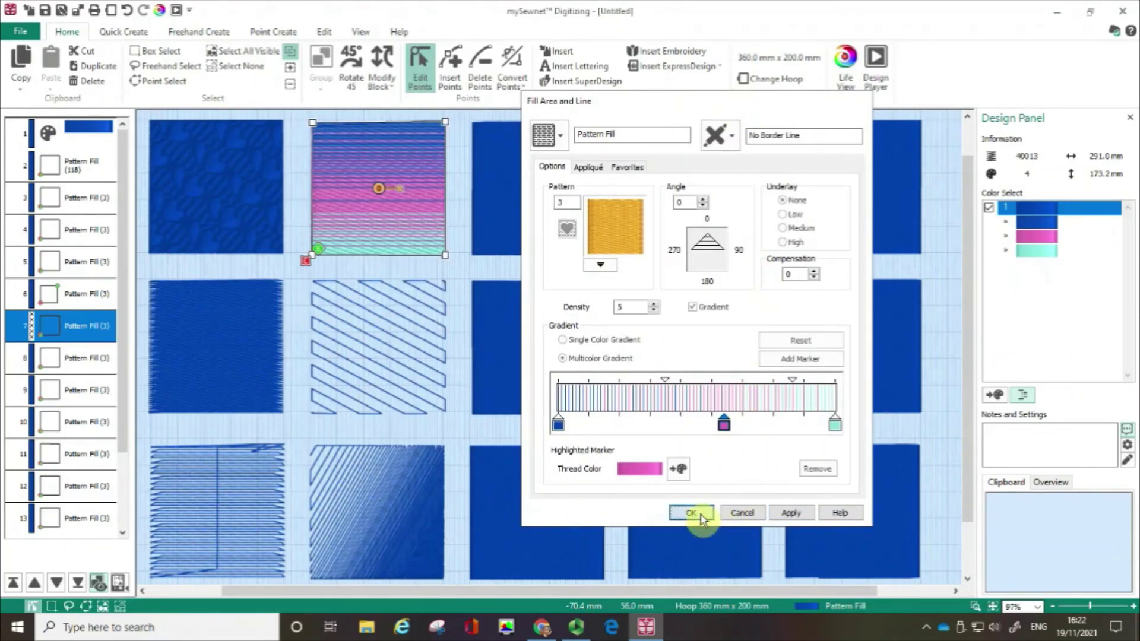